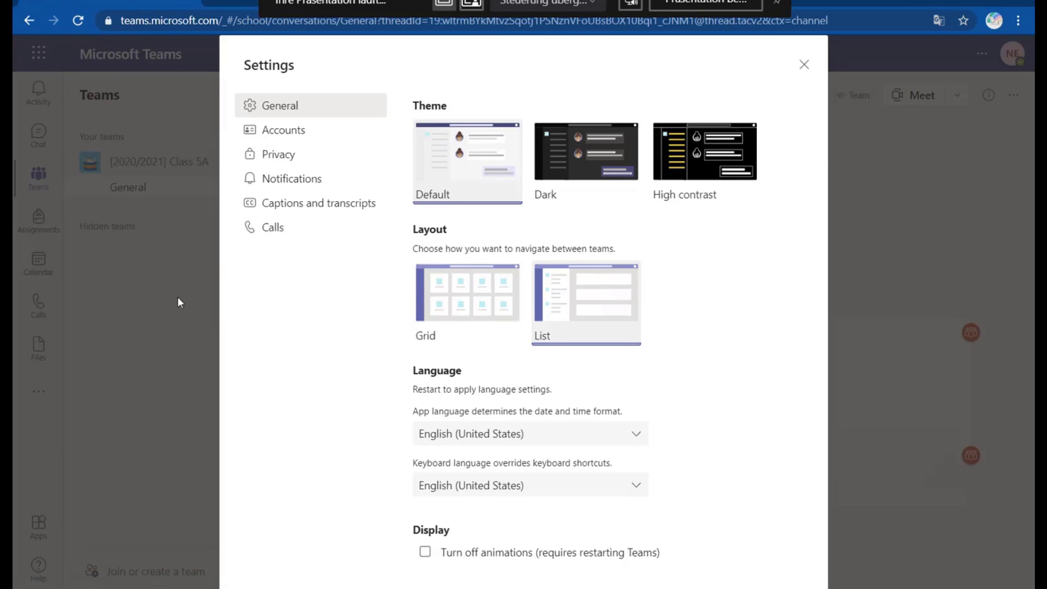
# - Switch the teams layout to Grid and close the settings
pyautogui.click(463, 312)
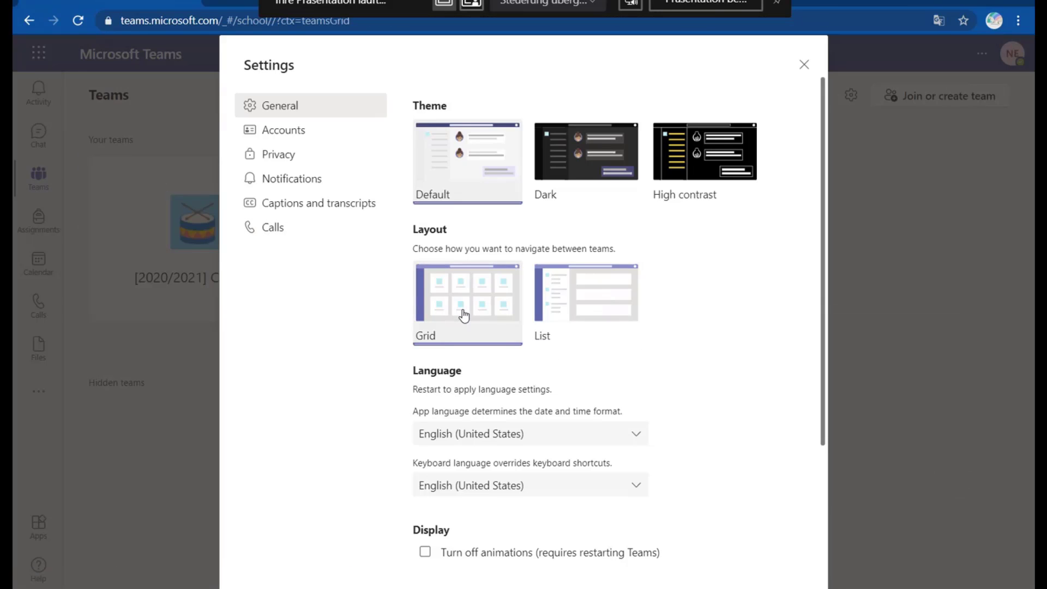
pyautogui.click(805, 65)
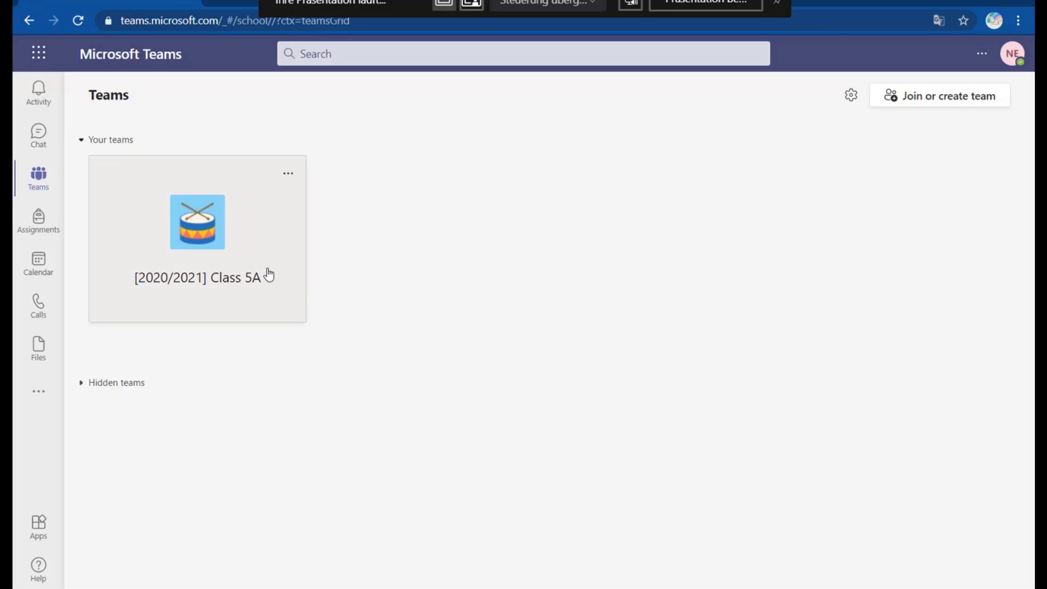
# - Create a team of type Class named "Class 6A", skipping the addition of students and teachers
pyautogui.click(937, 104)
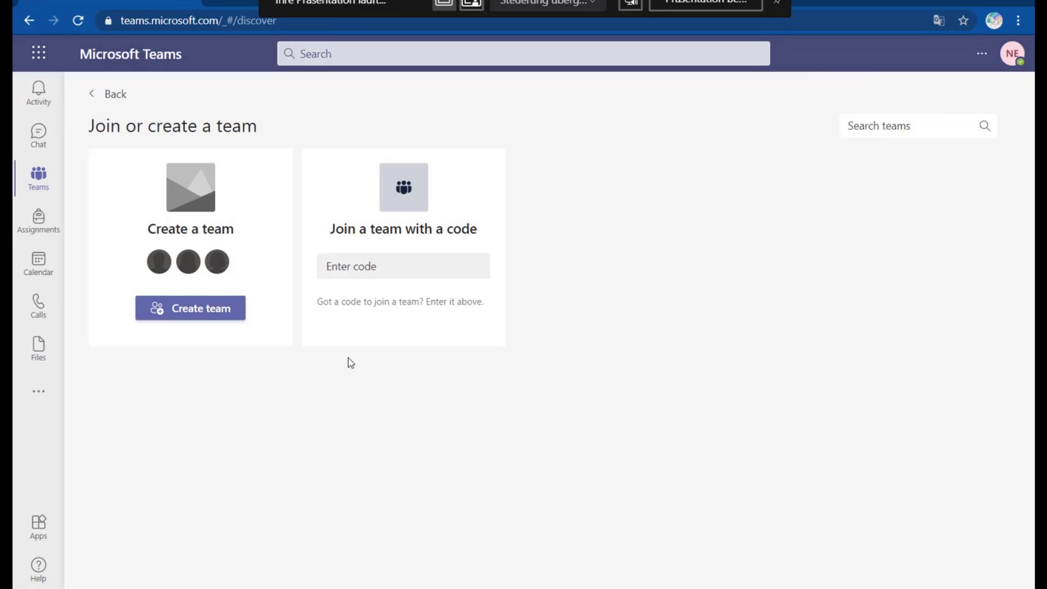
pyautogui.click(207, 312)
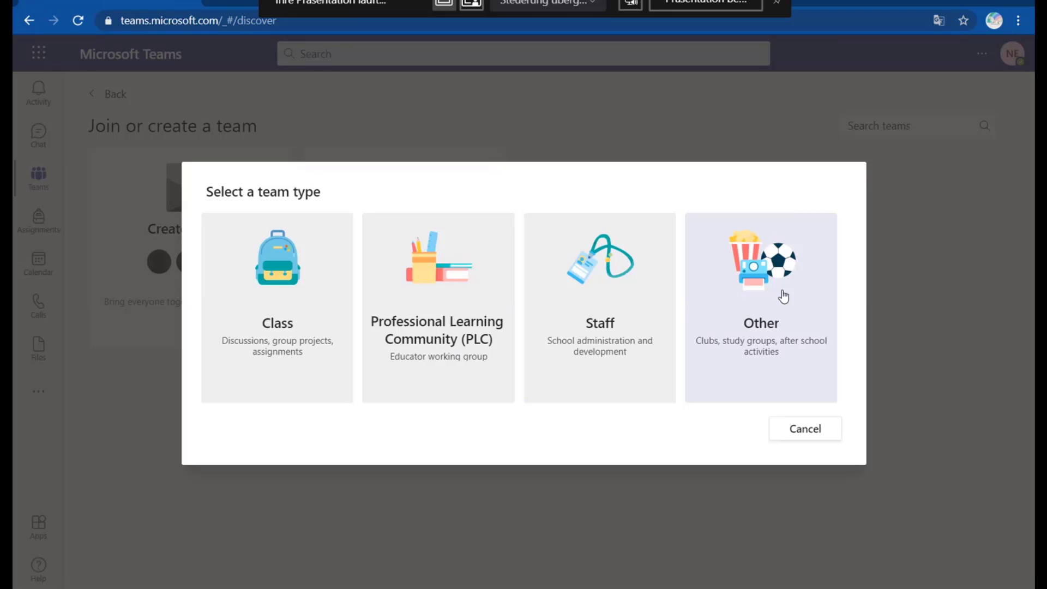
pyautogui.click(266, 296)
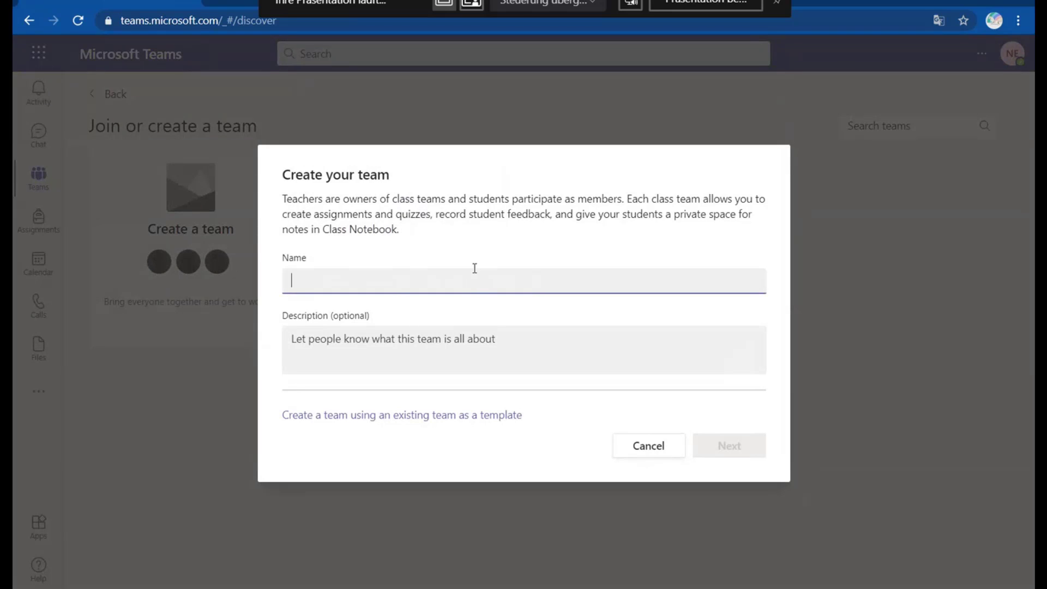
pyautogui.write('Class 6A')
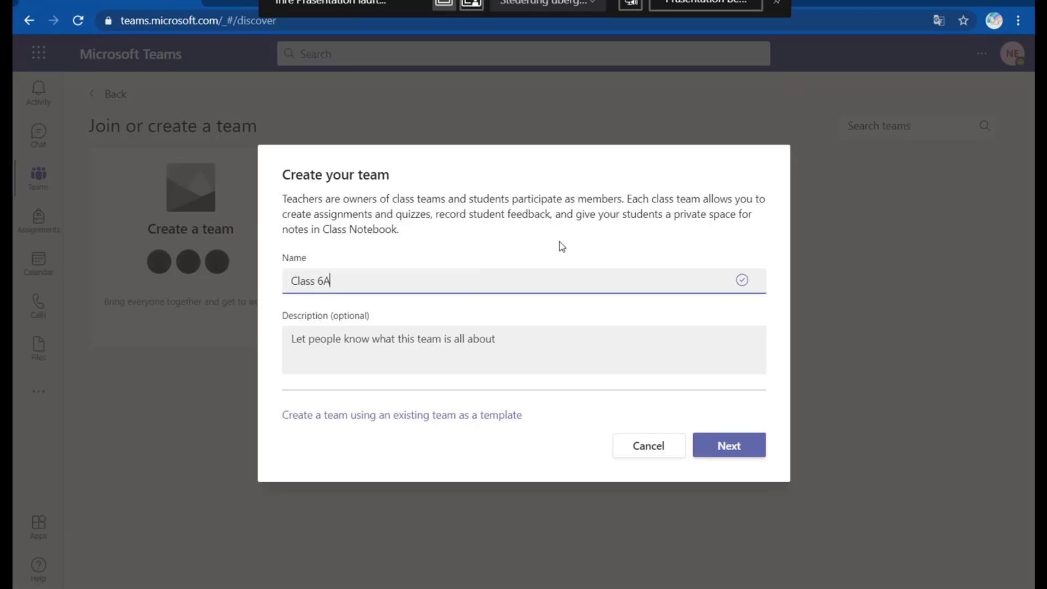
pyautogui.click(721, 455)
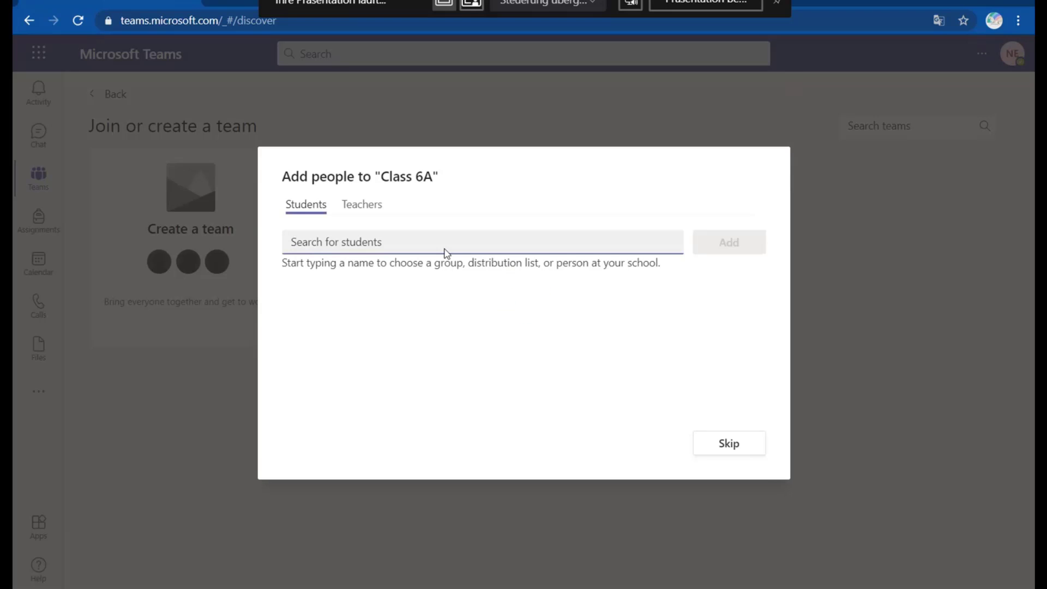
pyautogui.click(382, 213)
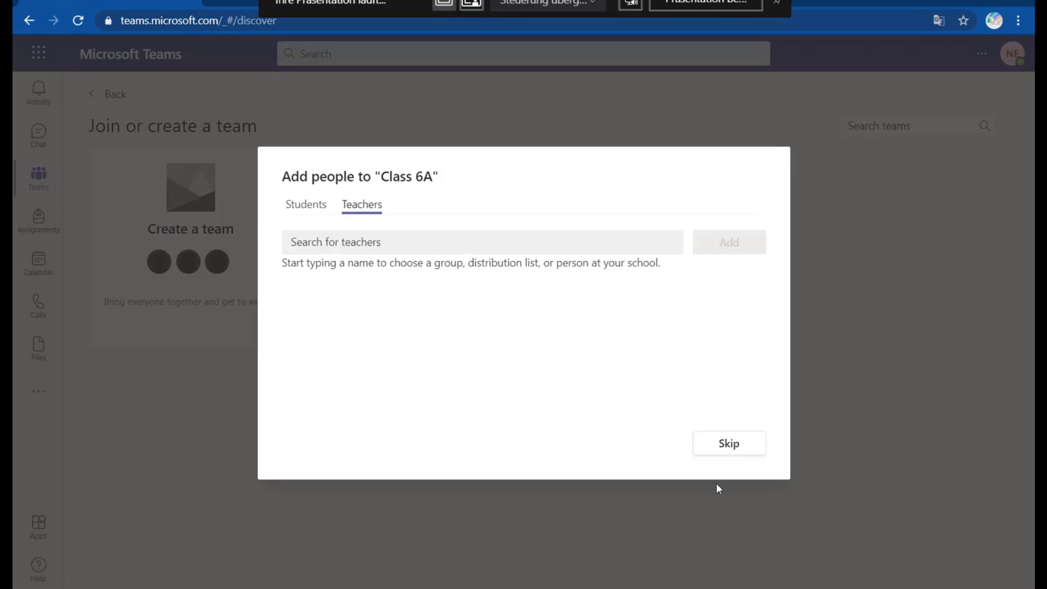
pyautogui.click(733, 450)
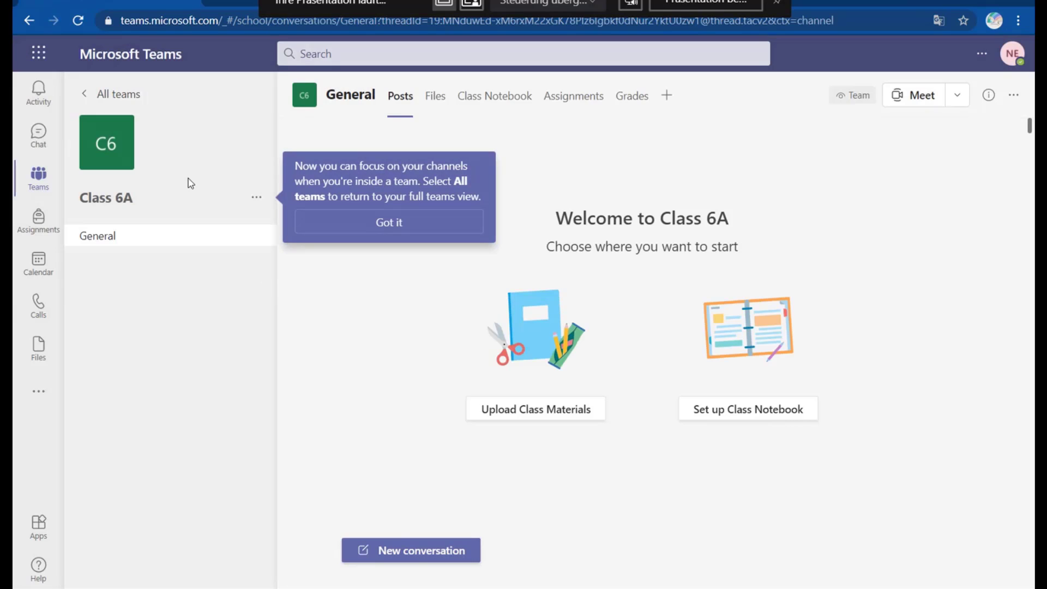
# - Return to the teams overview, open the Class Notebook of the [2020/2021] Class 5A team and show its section navigation
pyautogui.click(112, 101)
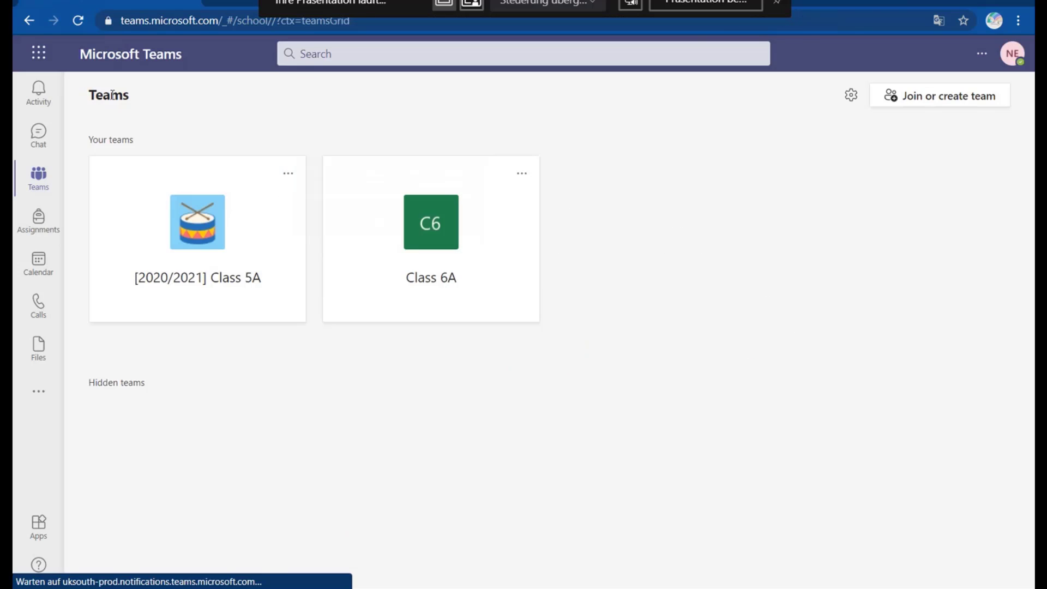
pyautogui.click(210, 248)
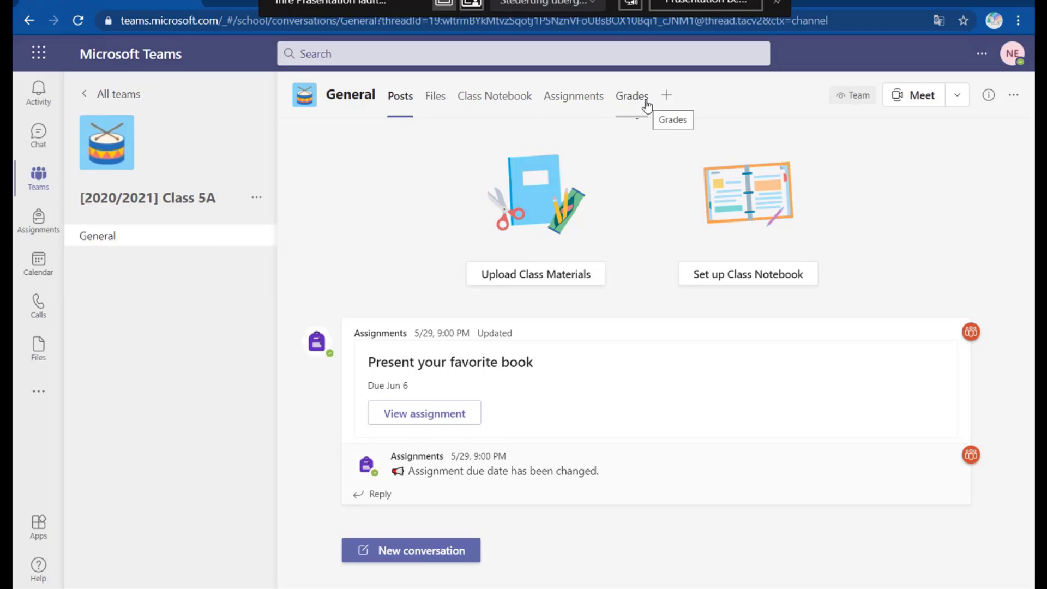
pyautogui.click(494, 101)
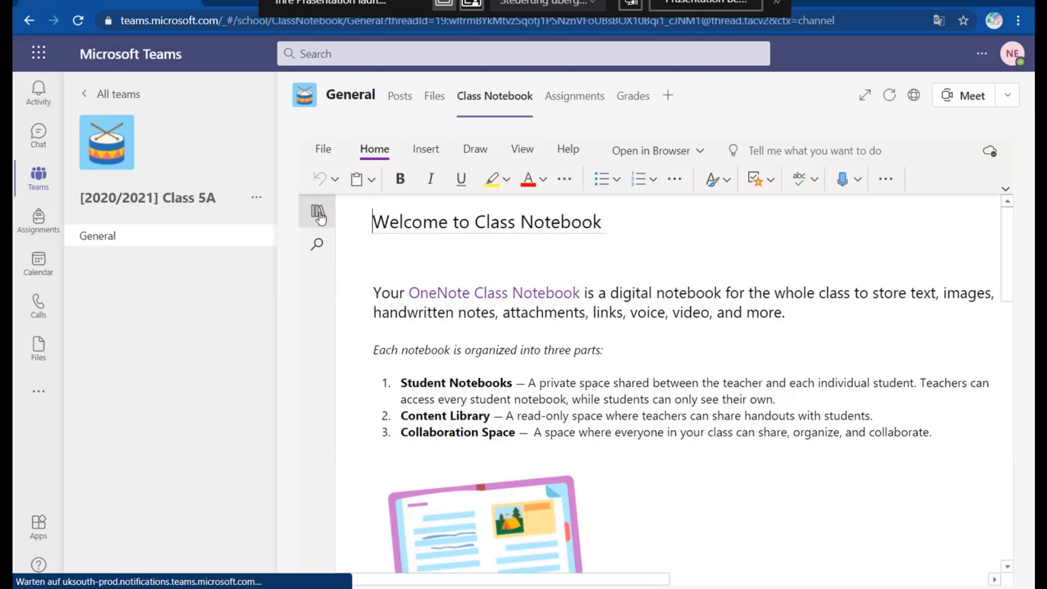
pyautogui.click(318, 213)
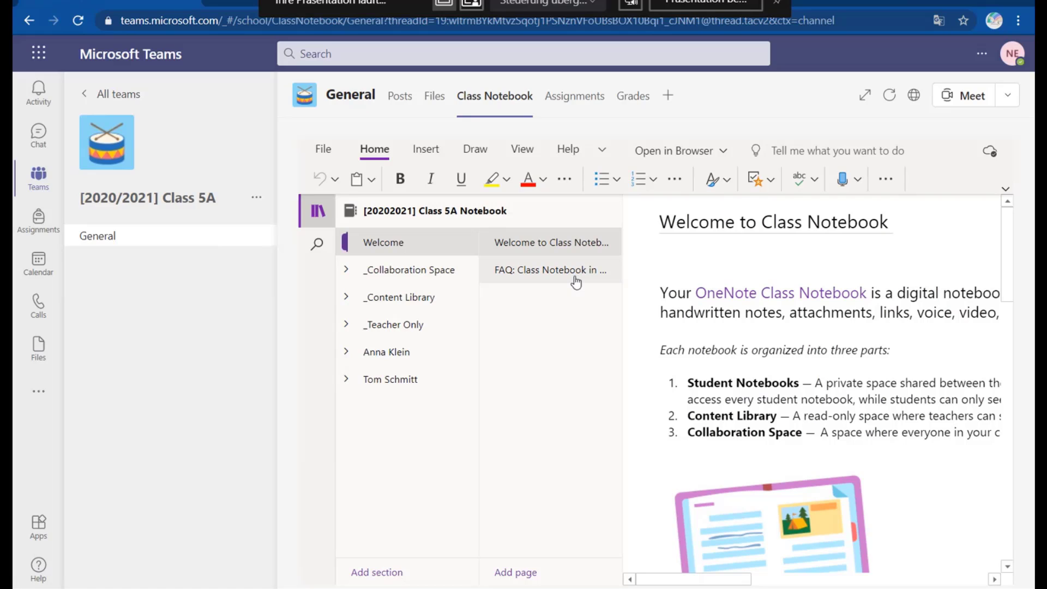
# - View the Using the Collaboration Space section and expand the Content Library, Teacher Only and both student section groups to examine their sections
pyautogui.click(411, 277)
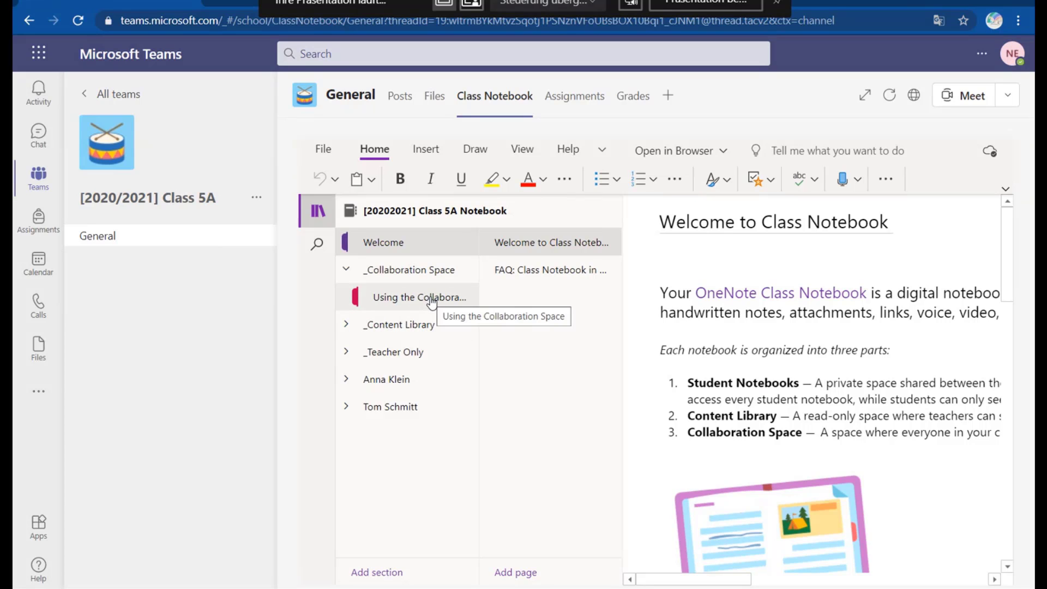
pyautogui.click(431, 298)
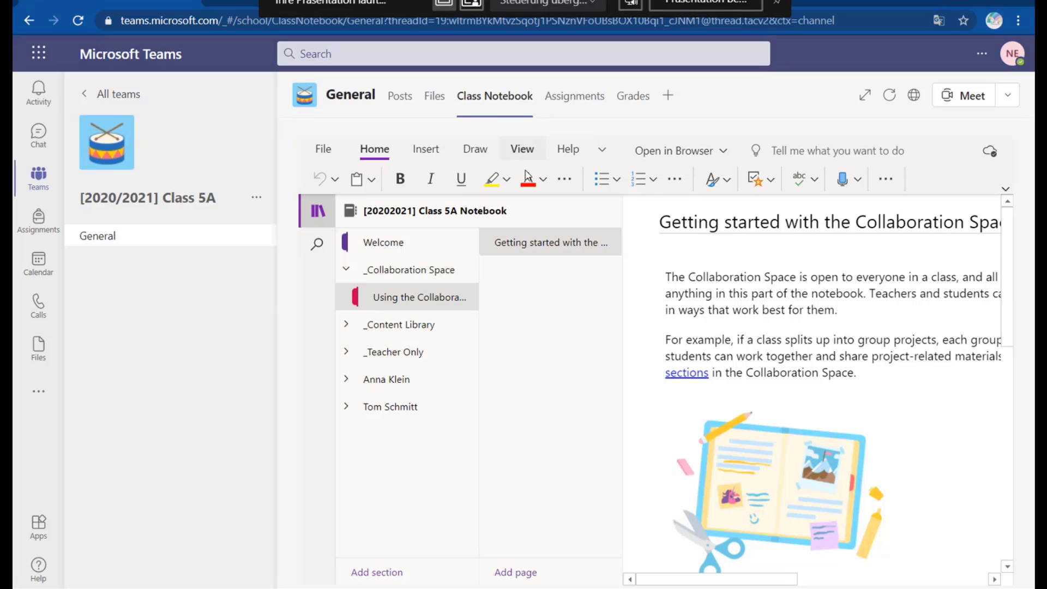
pyautogui.click(421, 328)
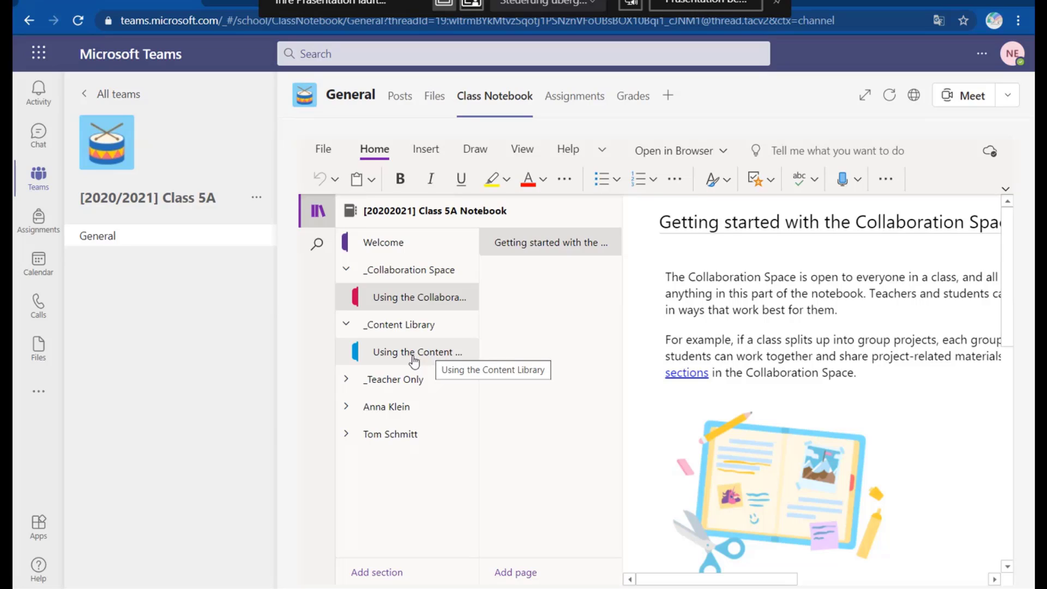
pyautogui.click(411, 386)
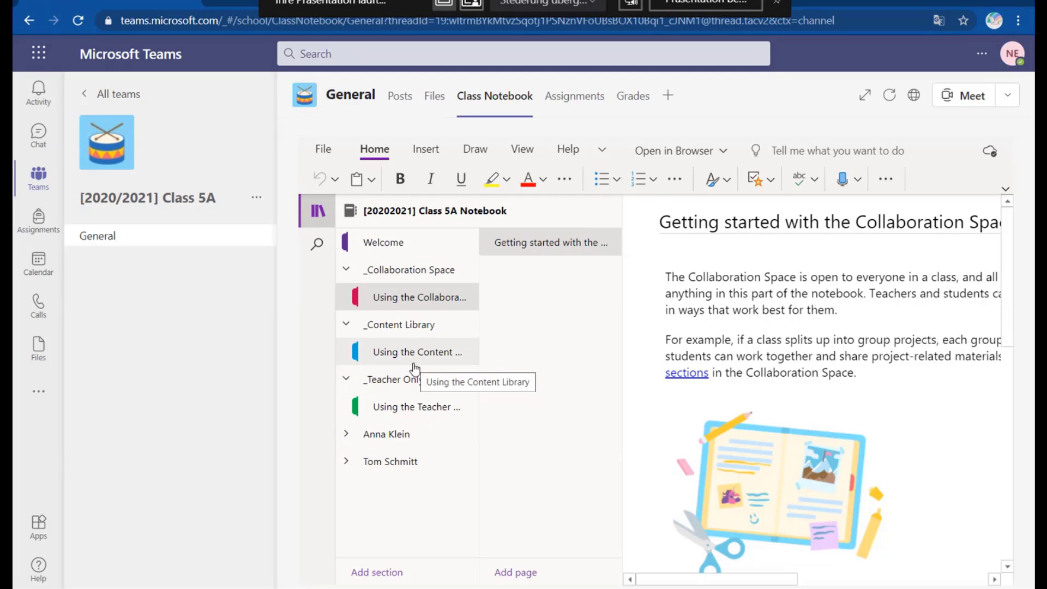
pyautogui.click(386, 436)
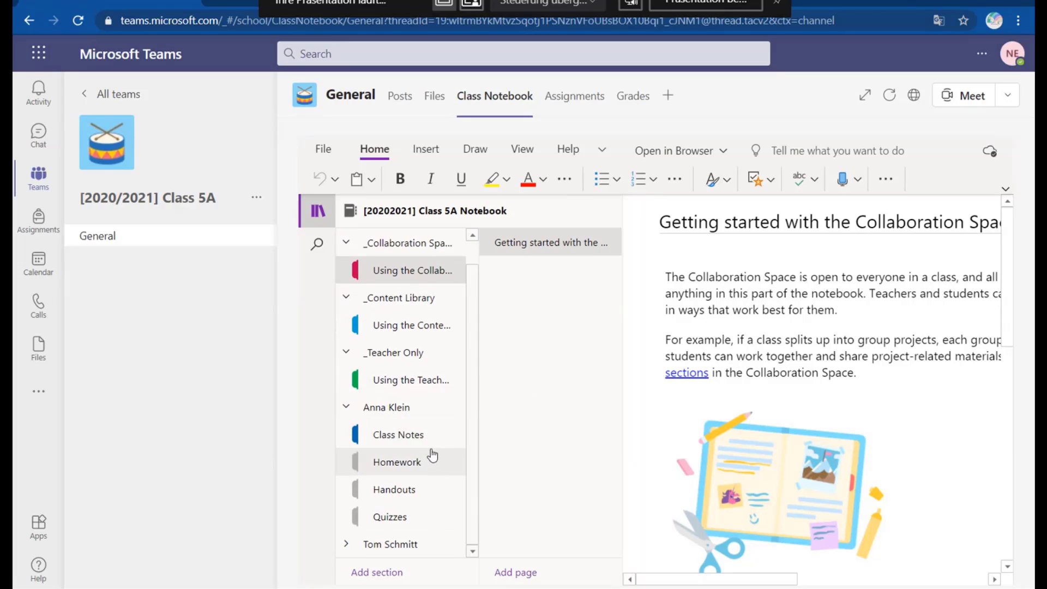
pyautogui.click(402, 542)
pyautogui.scroll(-2, 442, 435)
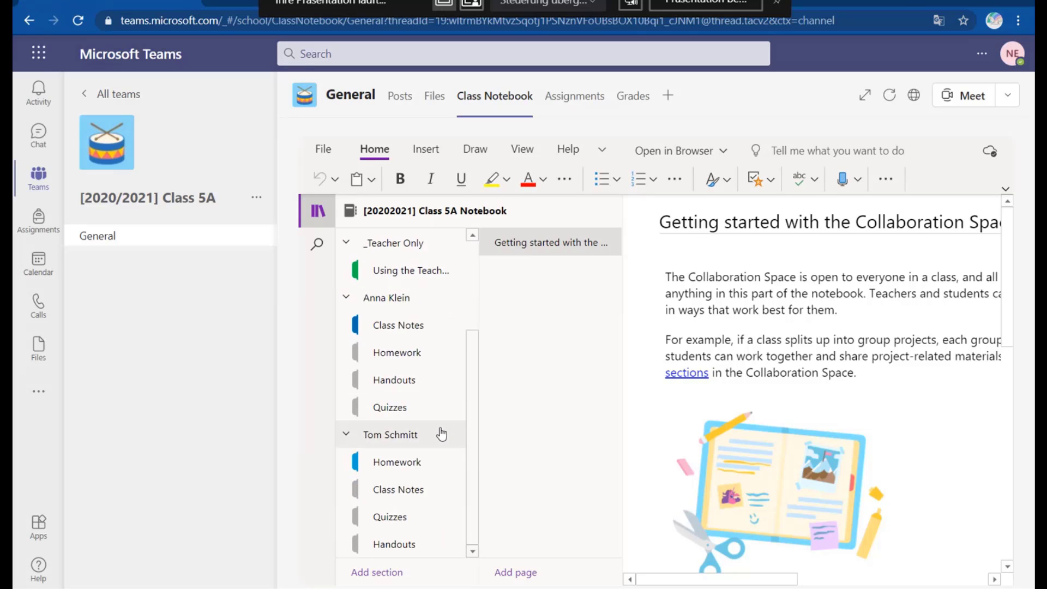
pyautogui.scroll(3, 442, 434)
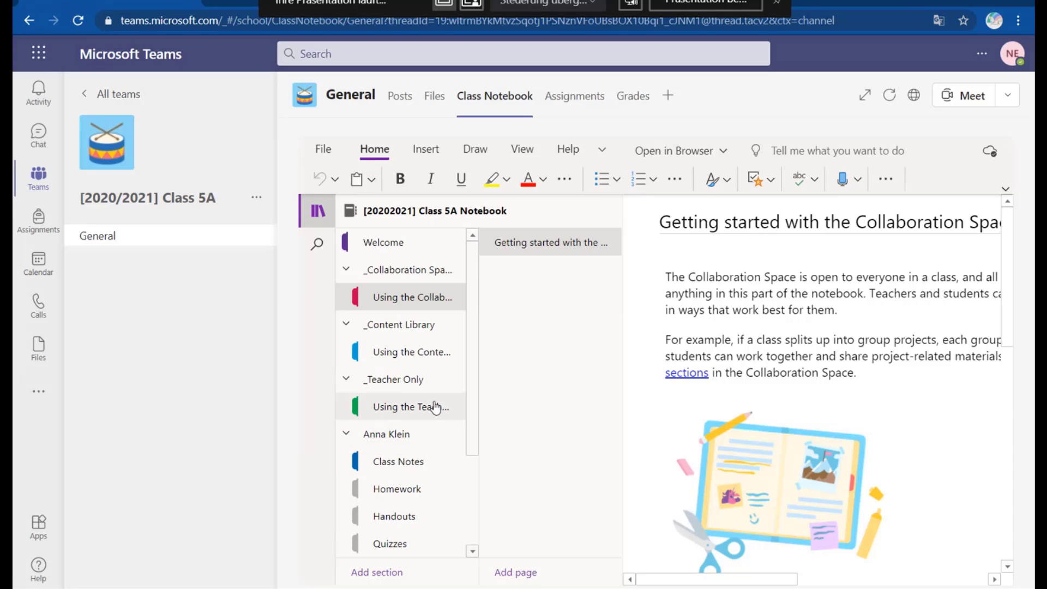
# - Add a page titled "Exercise New Task" to the Using the Content Library section
pyautogui.click(404, 353)
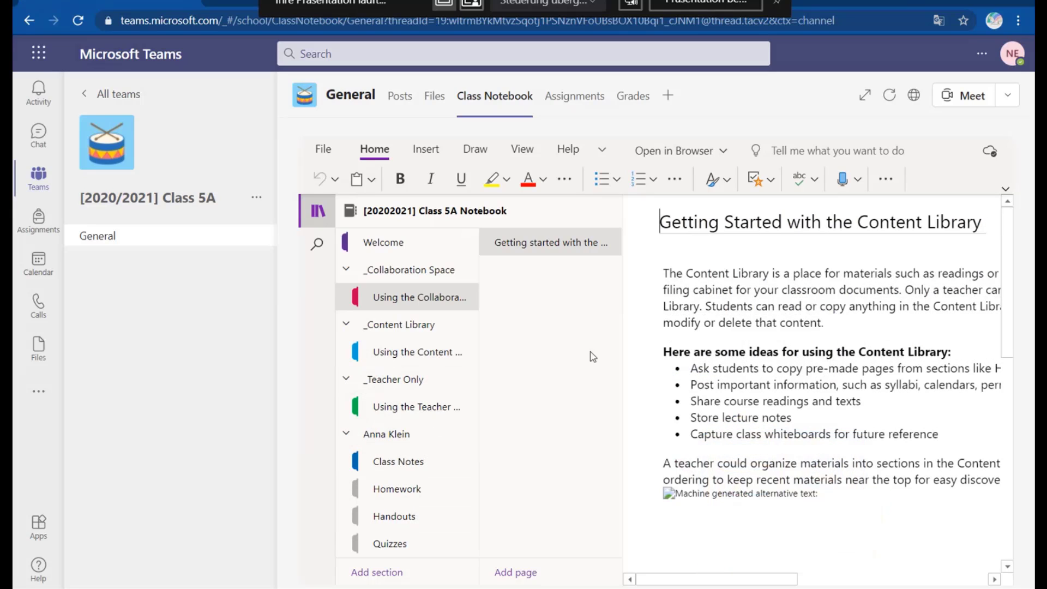
pyautogui.click(532, 575)
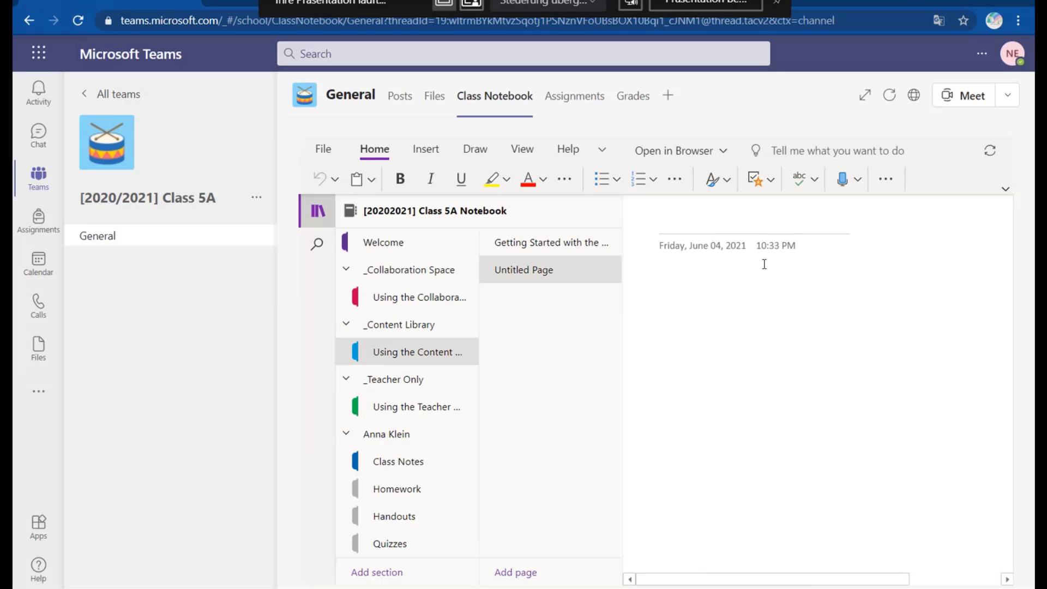
pyautogui.write('Excer')
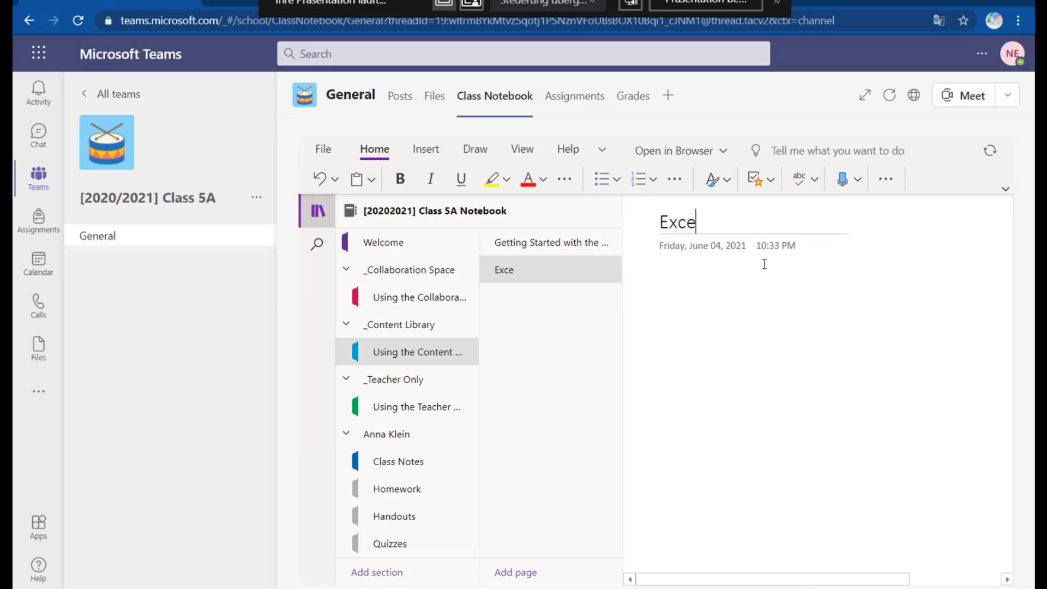
pyautogui.press('BackSpace')
pyautogui.press('BackSpace')
pyautogui.press('BackSpace')
pyautogui.write('ercise')
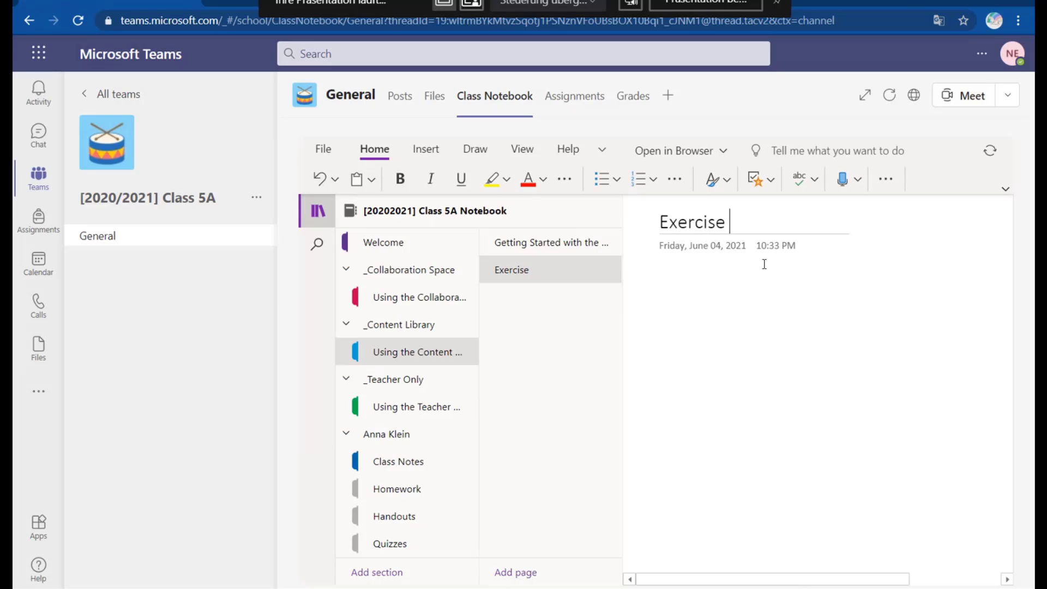
pyautogui.write('New Task')
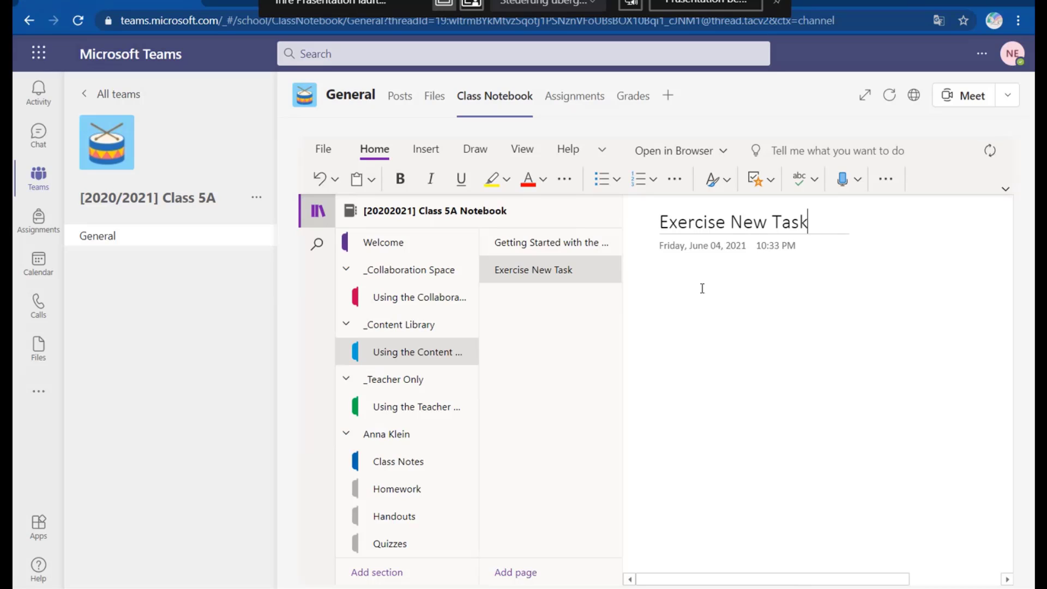
# - Enter "Example" as body text on the Exercise New Task page and display the insert options
pyautogui.click(725, 288)
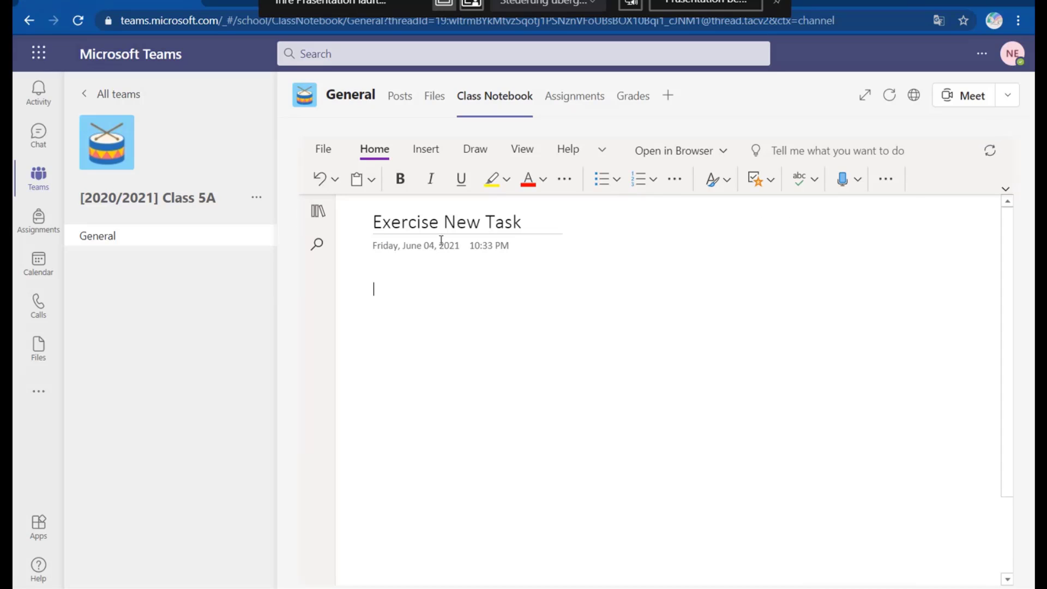
pyautogui.click(425, 150)
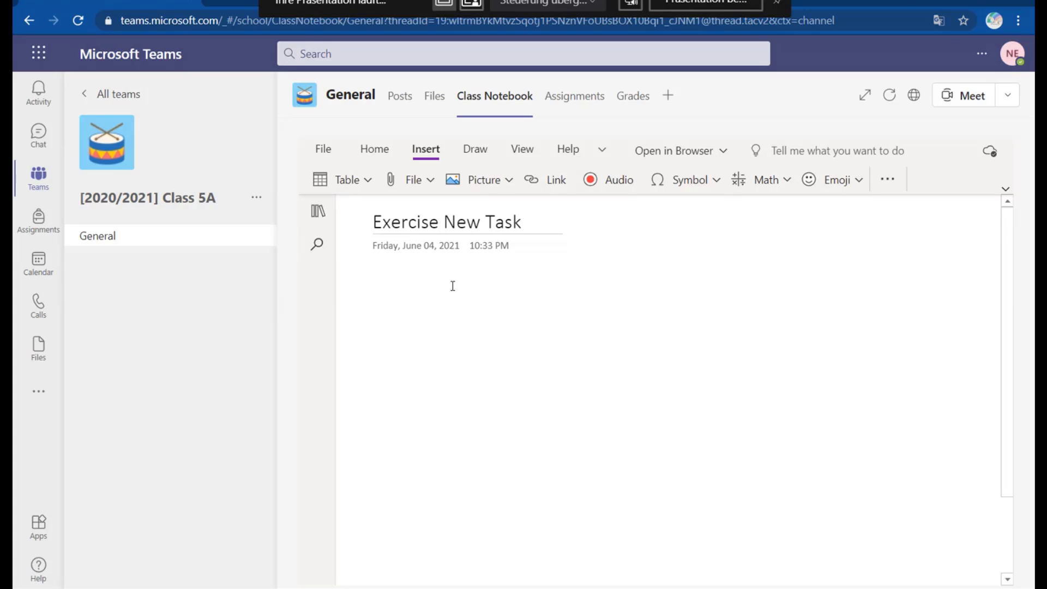
pyautogui.write('Example')
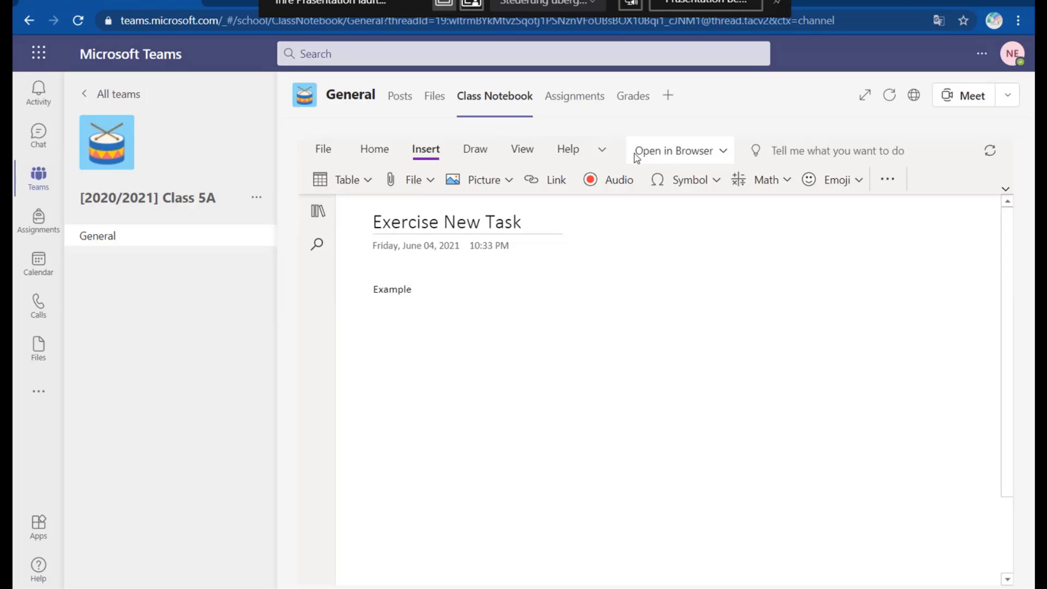
# - Distribute the Exercise New Task page to the Homework section of all students
pyautogui.click(602, 149)
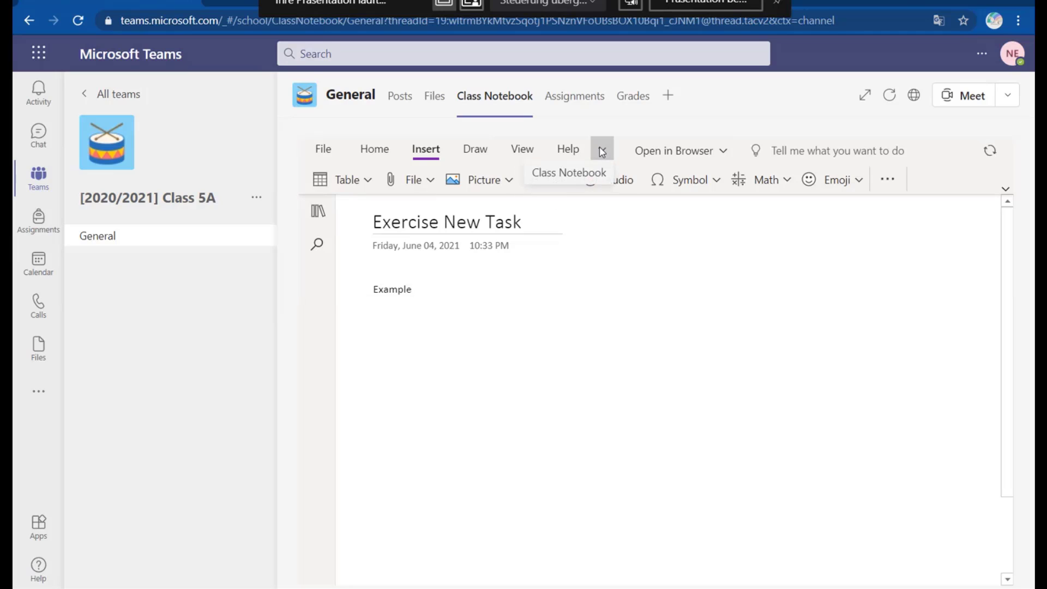
pyautogui.click(570, 175)
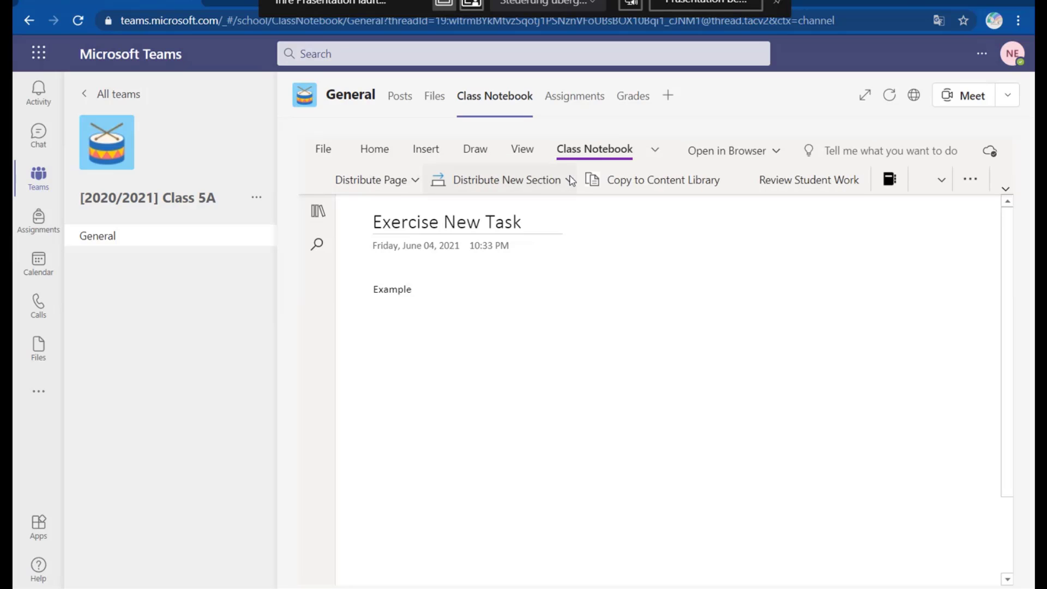
pyautogui.click(415, 180)
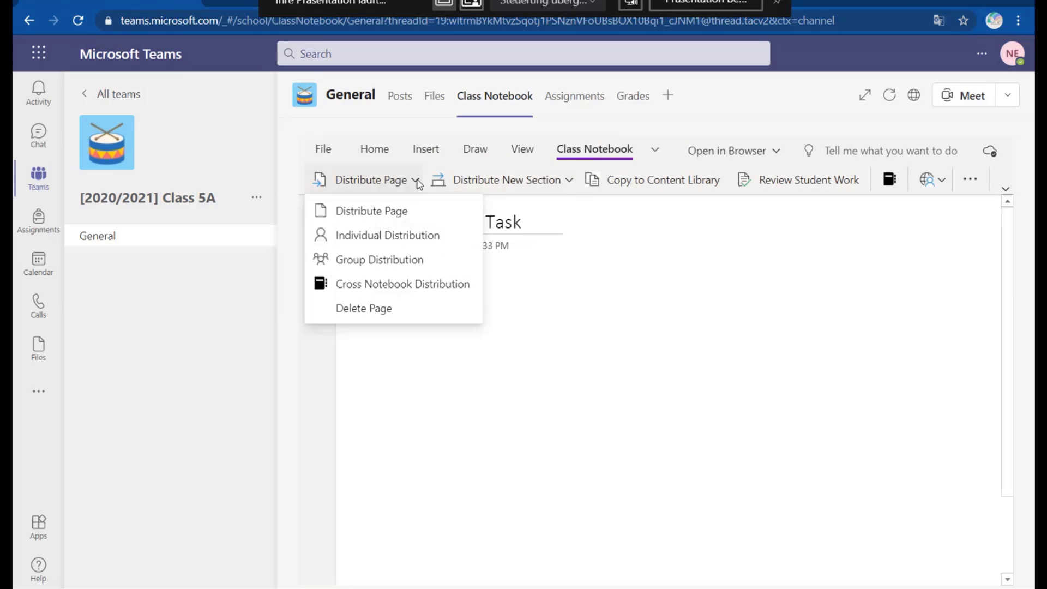
pyautogui.click(418, 211)
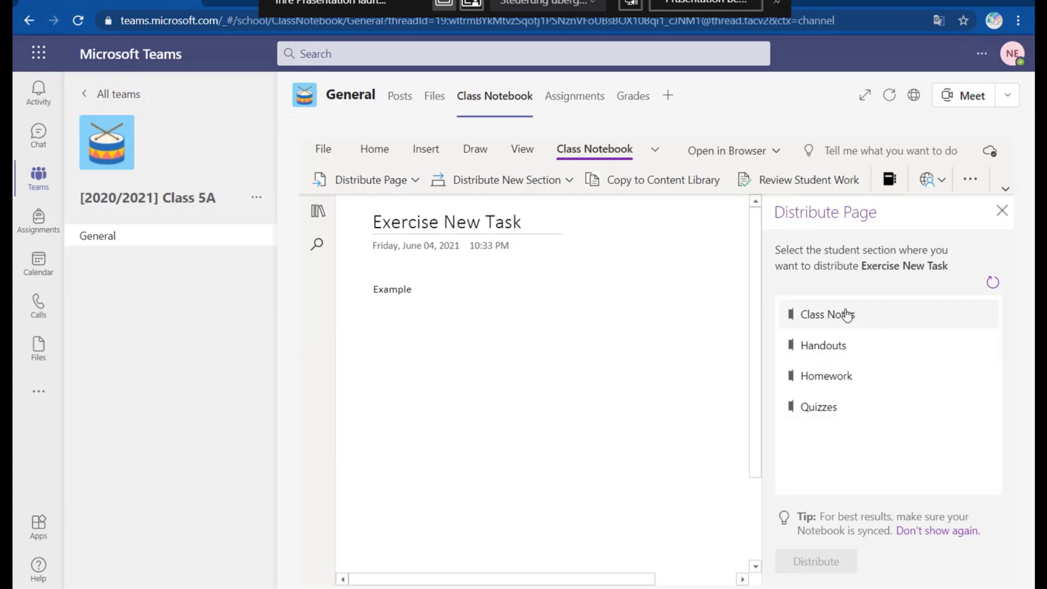
pyautogui.click(847, 380)
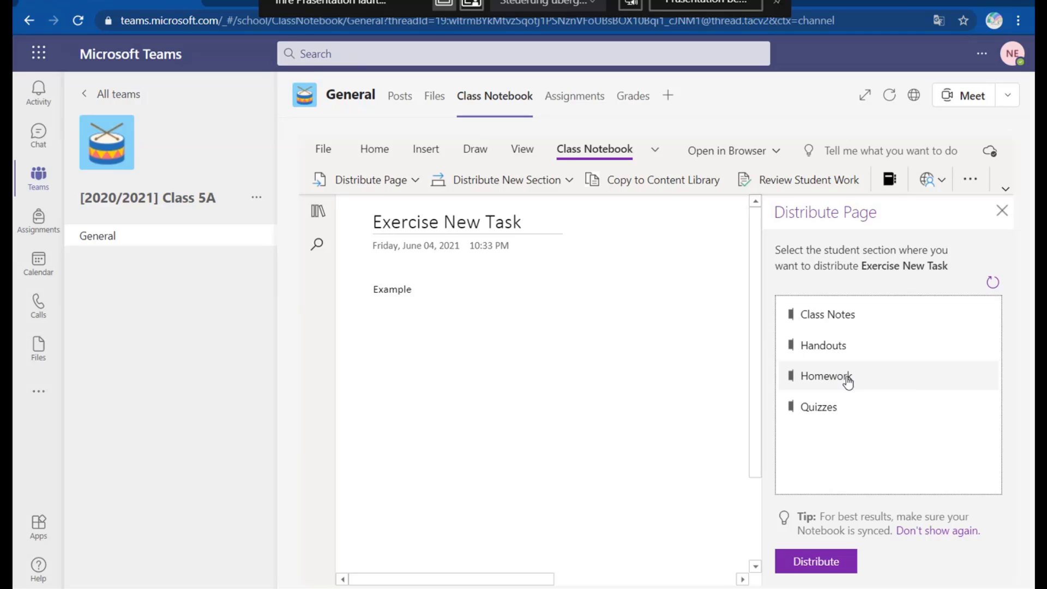
pyautogui.click(807, 561)
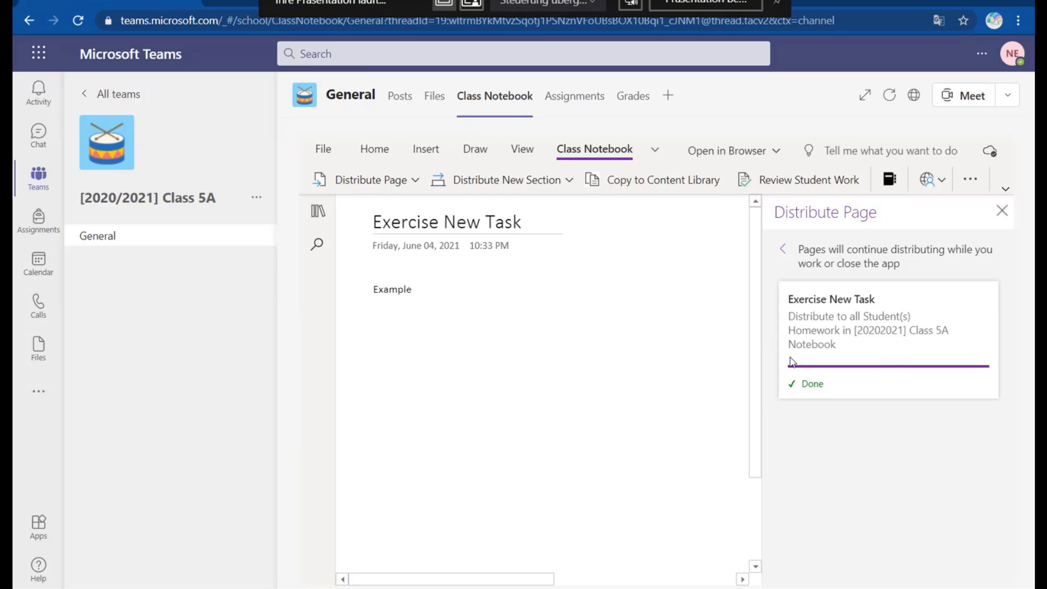
# - Open the distributed Exercise New Task page in the first student's Homework section and close the Distribute Page pane
pyautogui.click(318, 211)
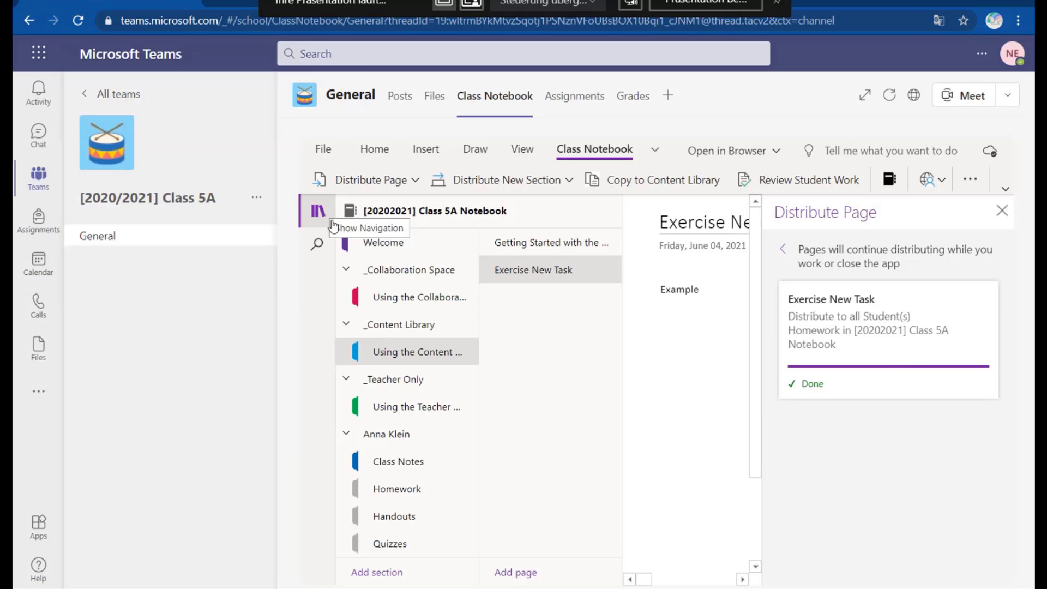
pyautogui.scroll(-3, 416, 412)
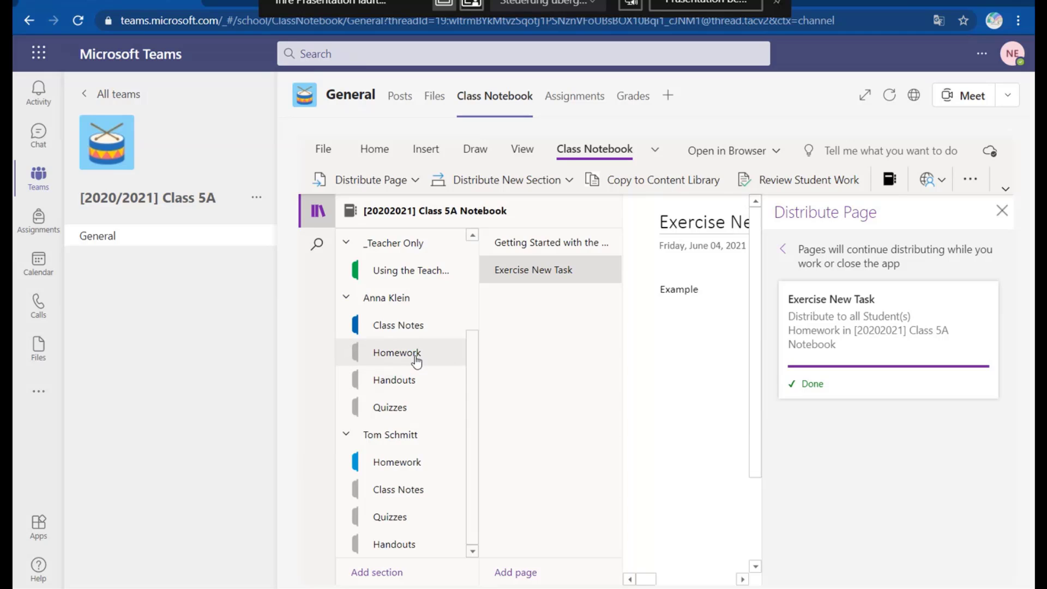
pyautogui.click(416, 356)
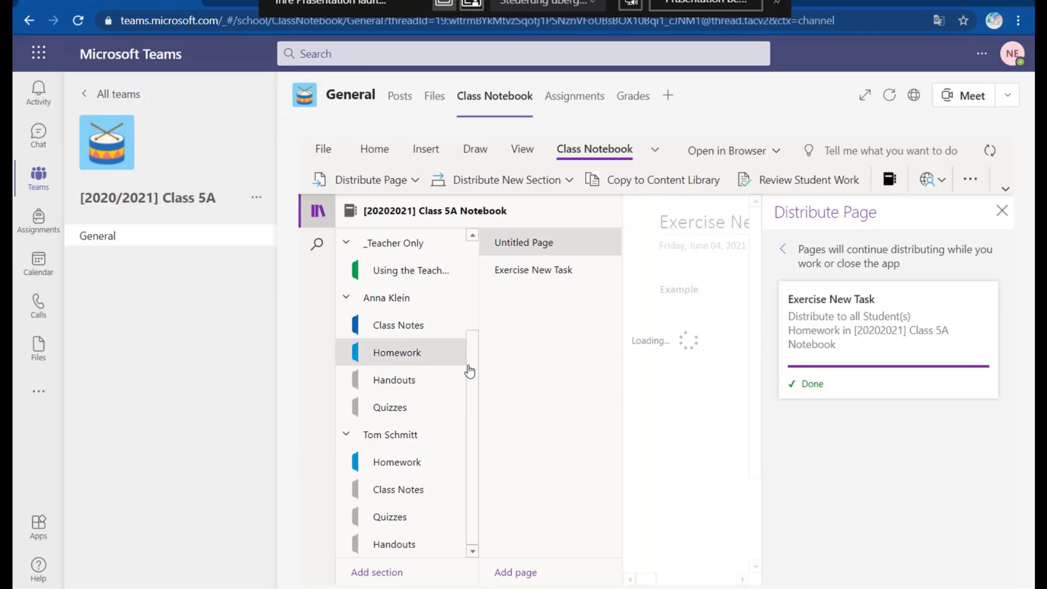
pyautogui.click(540, 271)
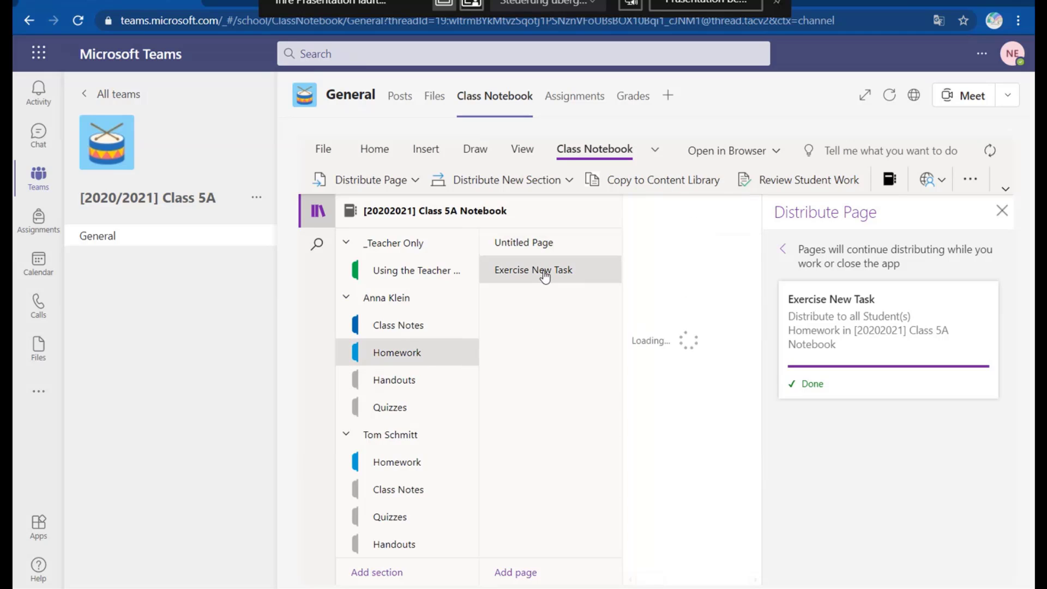
pyautogui.click(1002, 210)
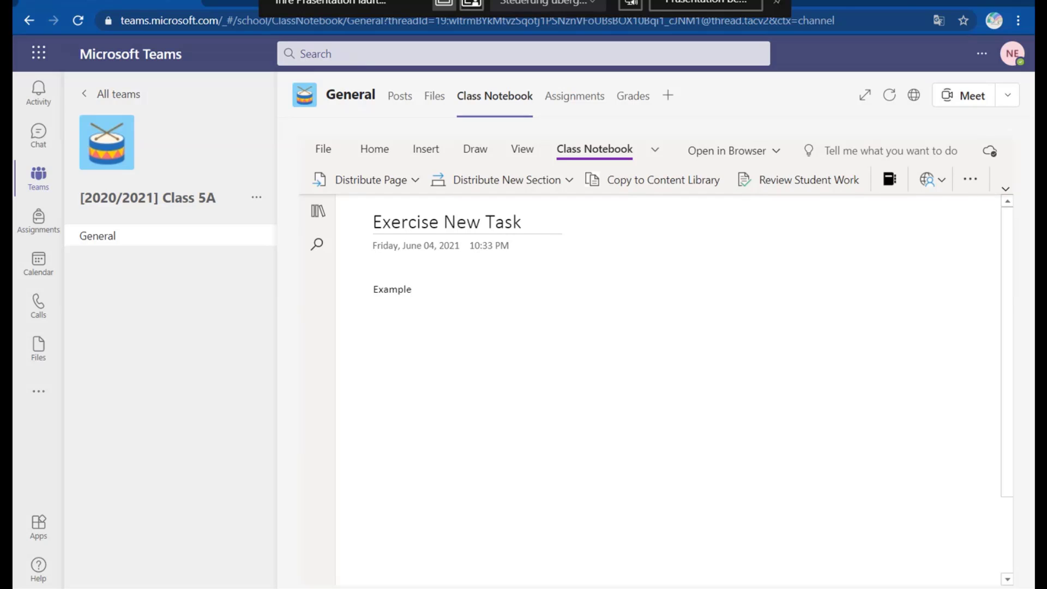
# - Switch to the student's Teams window and open the Exercise New Task page in that student's Homework section of the class notebook
pyautogui.hotkey('alt', 'Tab')
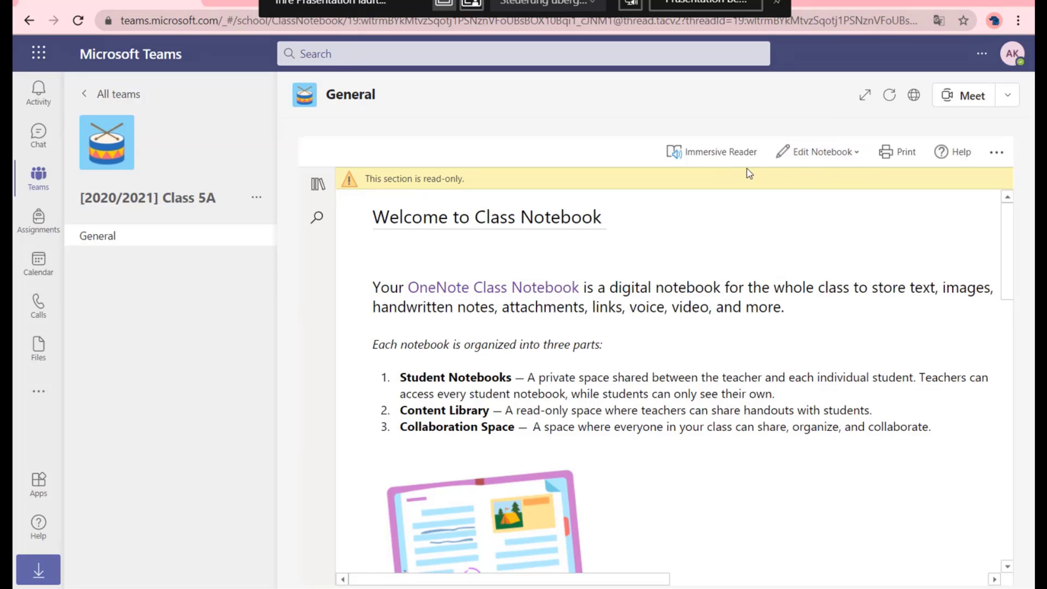
pyautogui.click(318, 183)
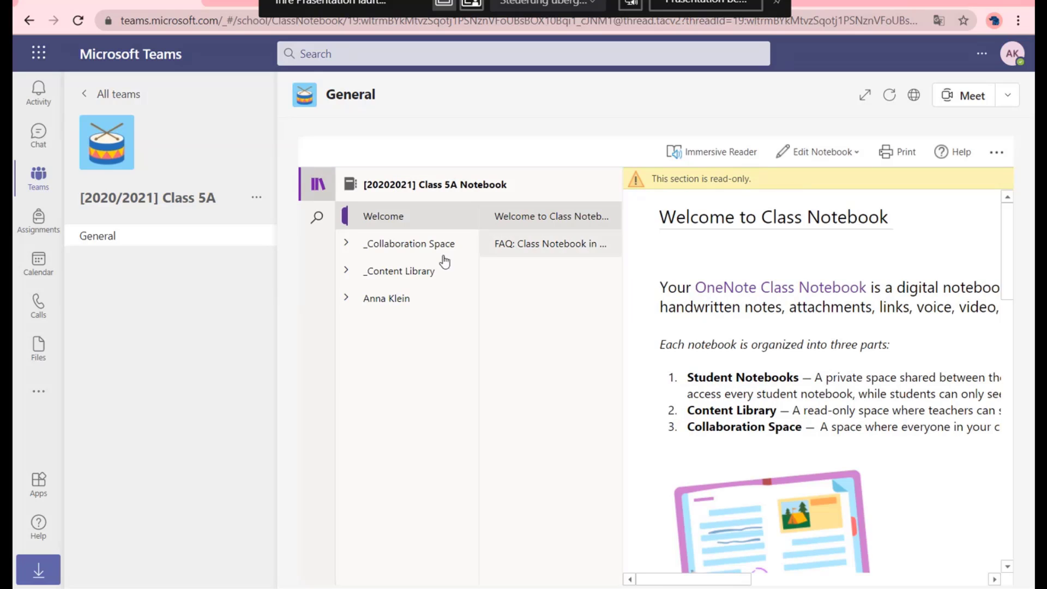
pyautogui.click(398, 271)
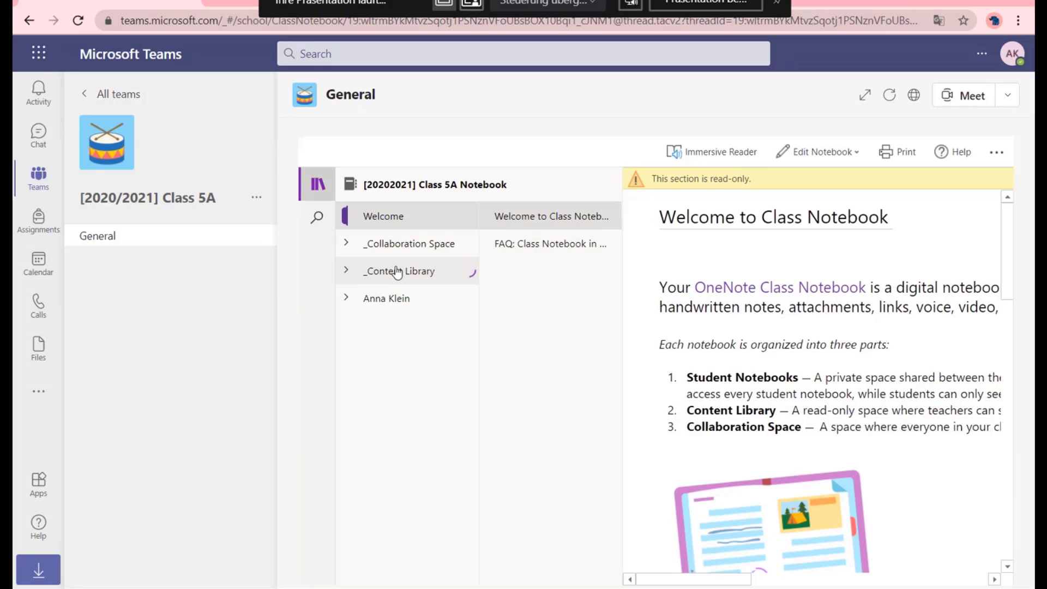
pyautogui.click(403, 297)
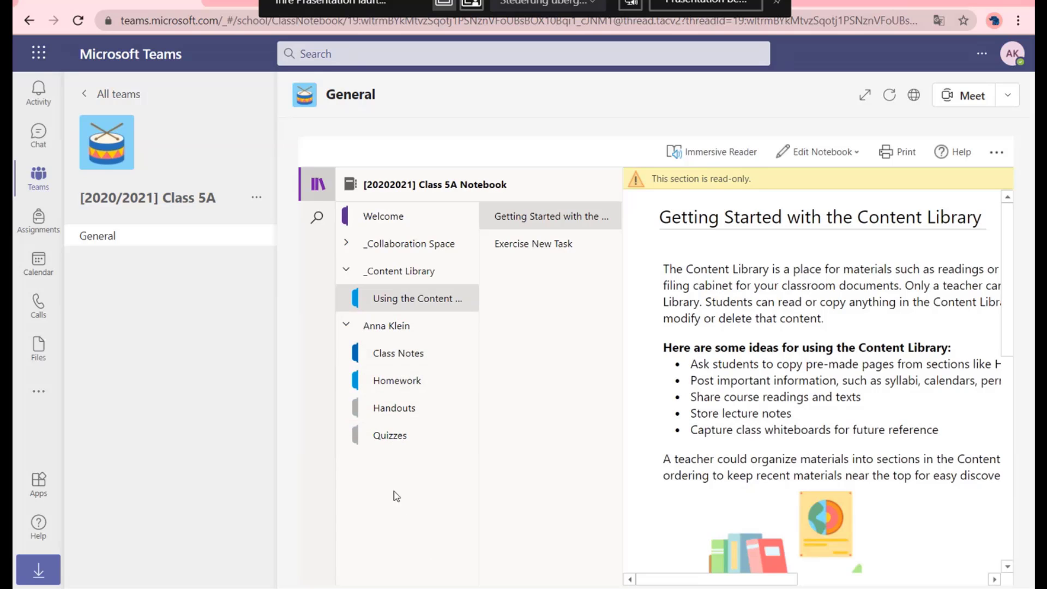
pyautogui.click(406, 384)
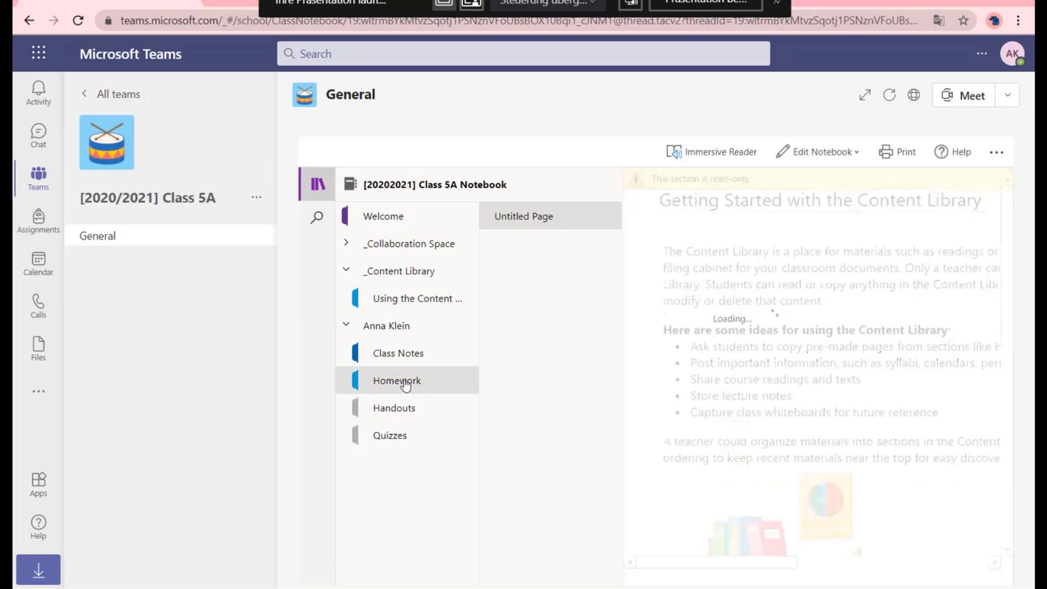
pyautogui.click(532, 282)
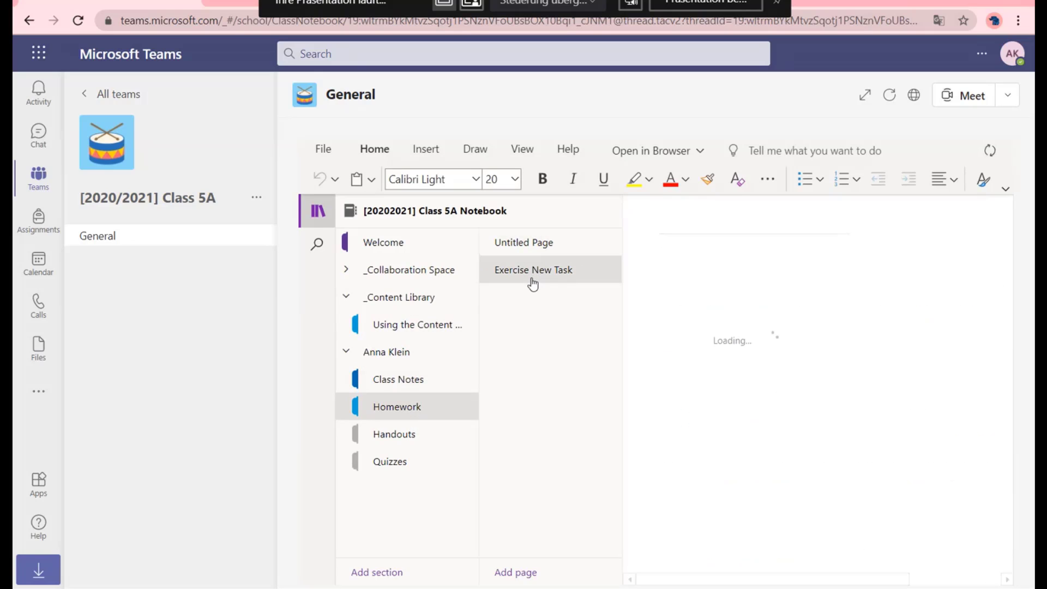
# - Add the line "I don't understand" below Example on the student's page and check the page in the teacher's window
pyautogui.click(719, 293)
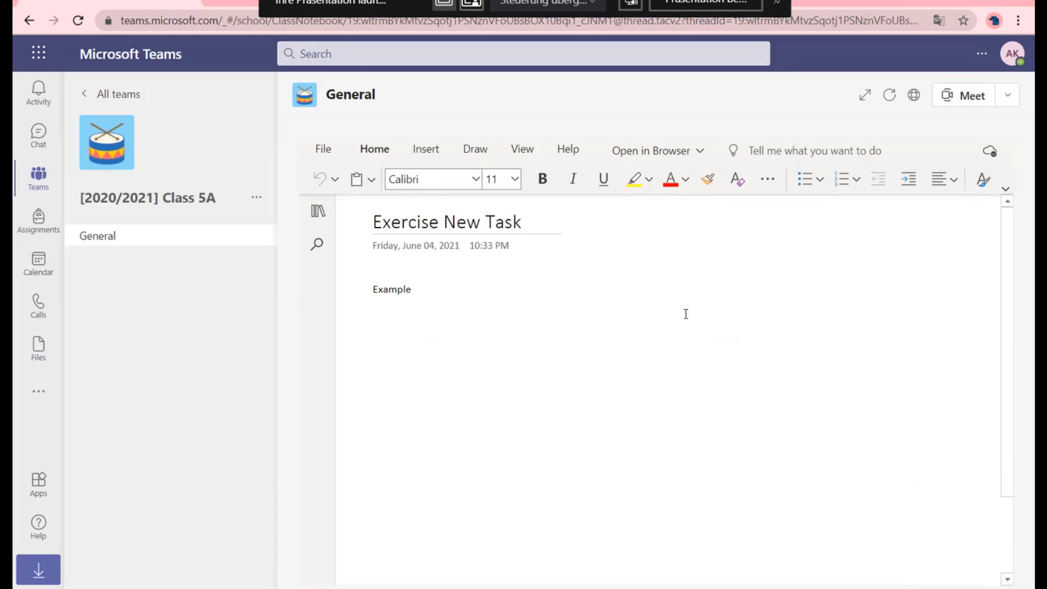
pyautogui.press('Return')
pyautogui.write('I don')
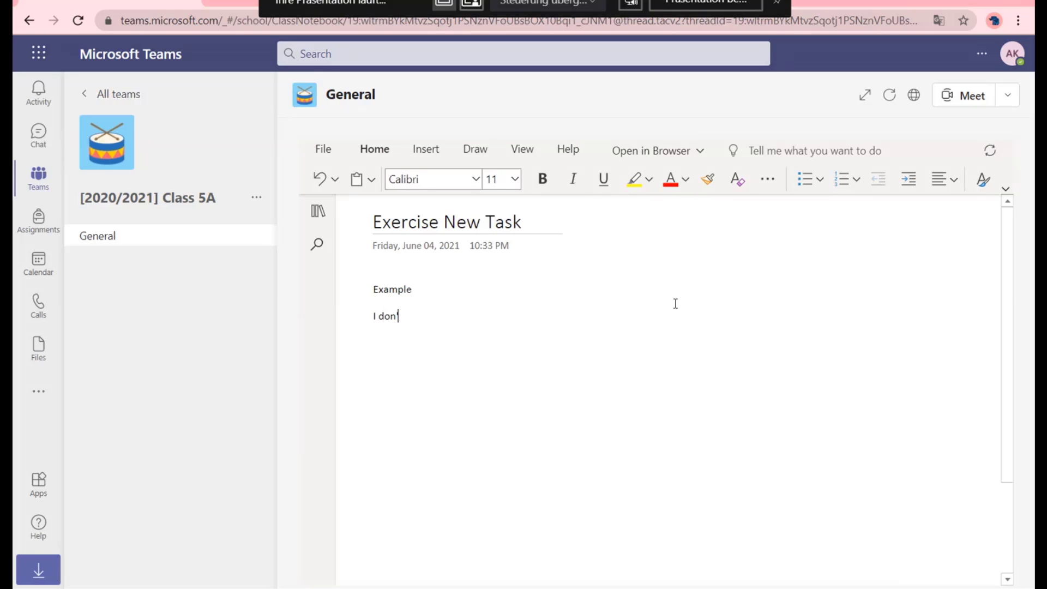
pyautogui.write("'t understand")
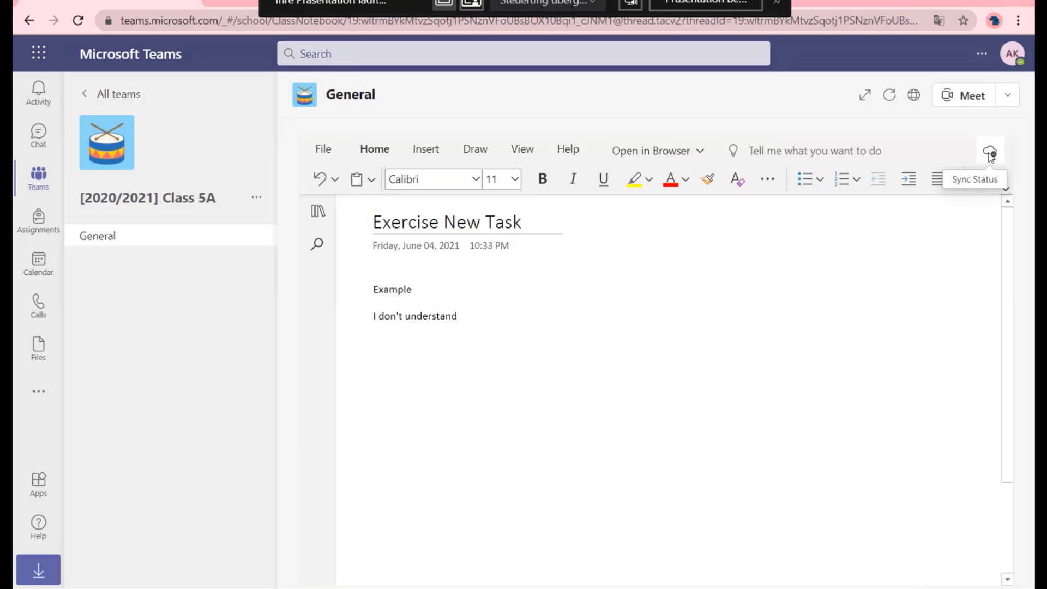
pyautogui.click(952, 2)
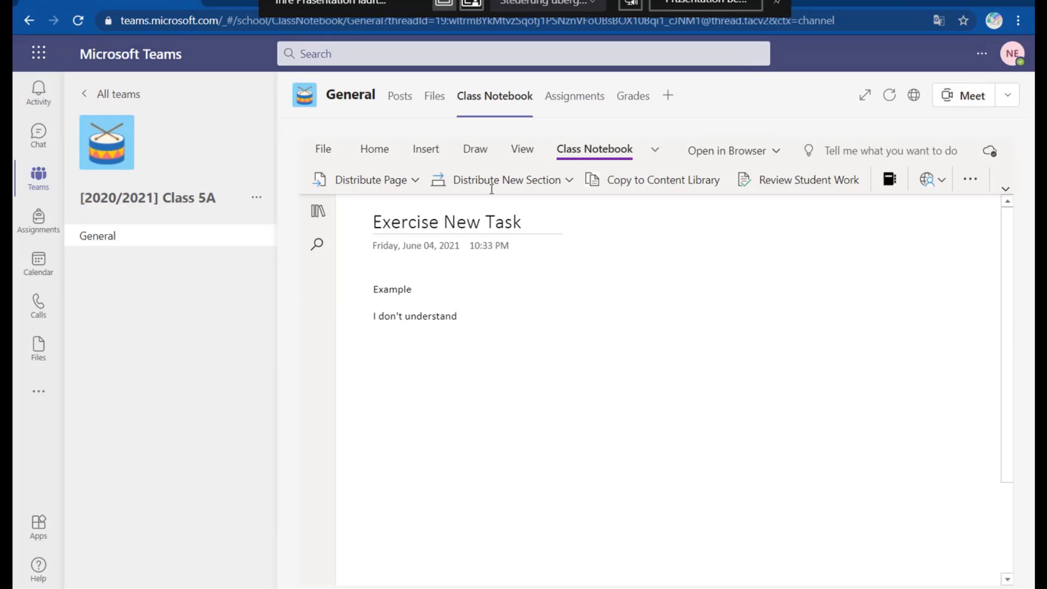
# - Start a new assignment for Class 5A and display the formatting options of its instructions field
pyautogui.click(576, 103)
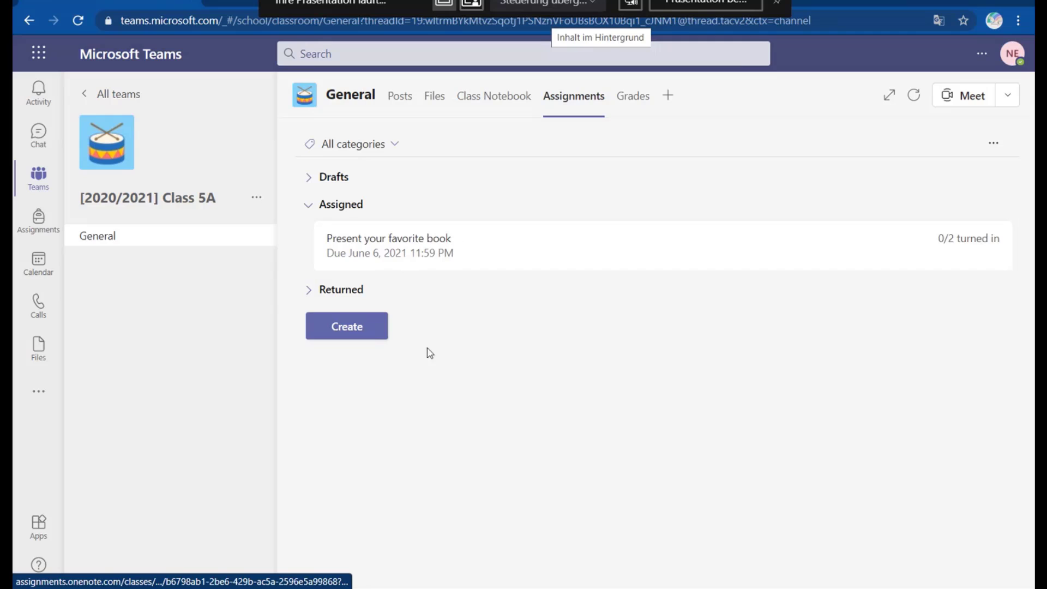
pyautogui.click(354, 330)
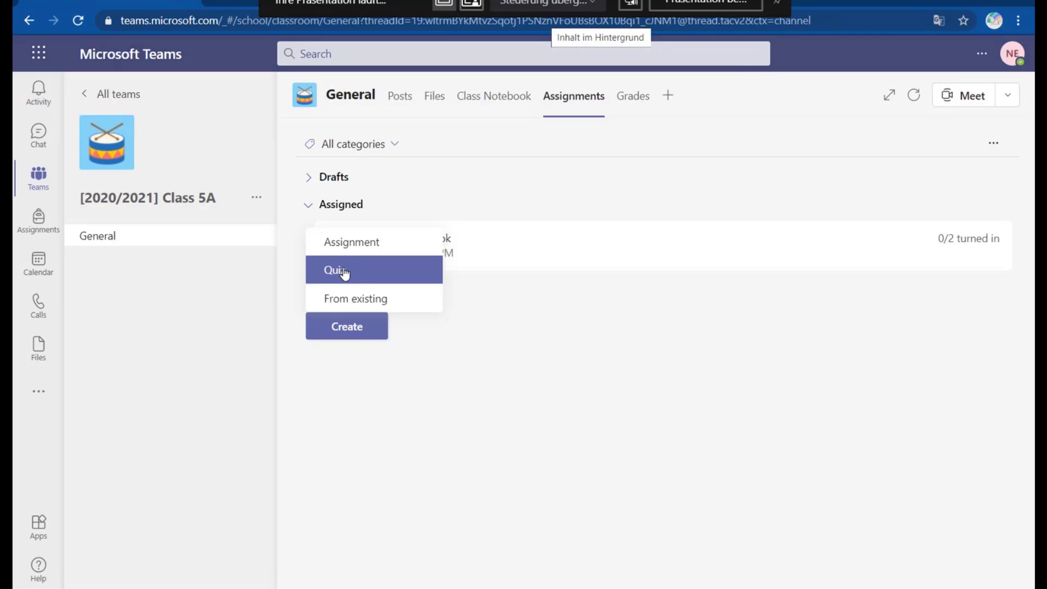
pyautogui.click(397, 250)
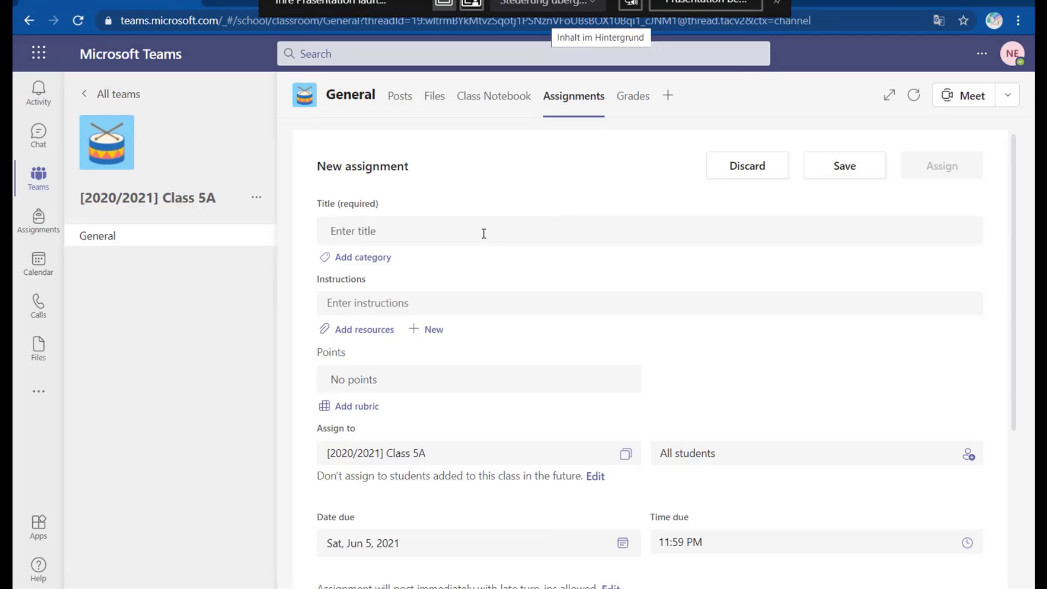
pyautogui.click(384, 232)
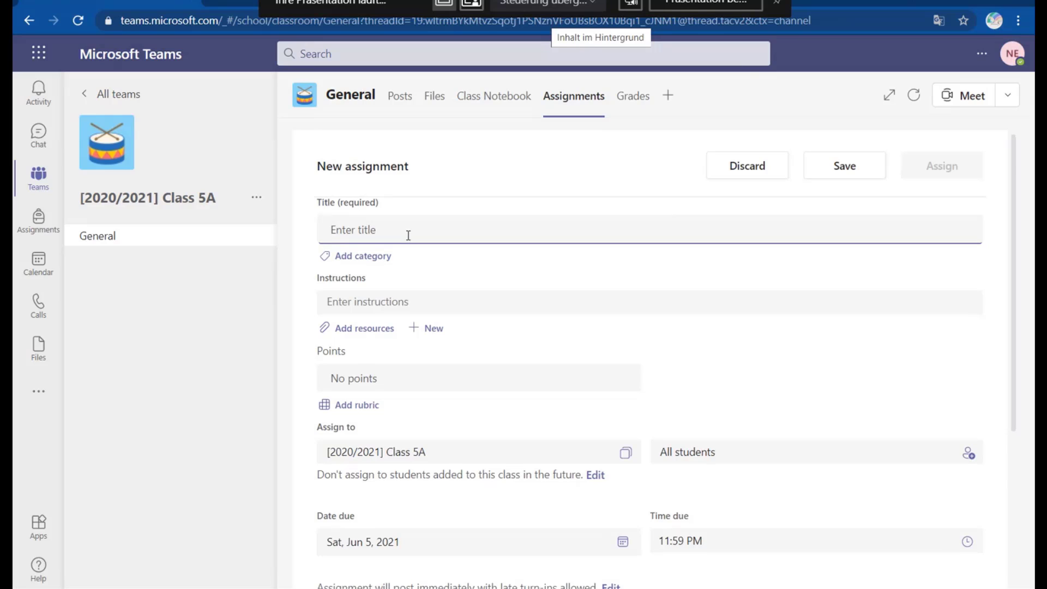
pyautogui.scroll(-2, 406, 236)
pyautogui.click(361, 232)
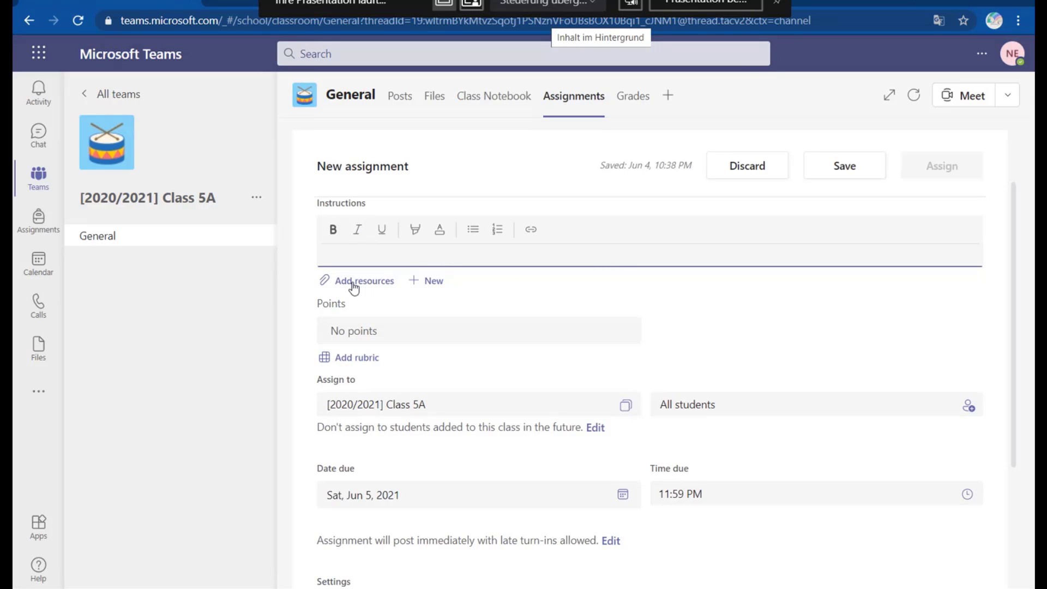
# - Examine the assignment's resource sources: OneDrive, the Class Notebook's Using the Content Library section, Link and Teams, without attaching anything
pyautogui.click(353, 260)
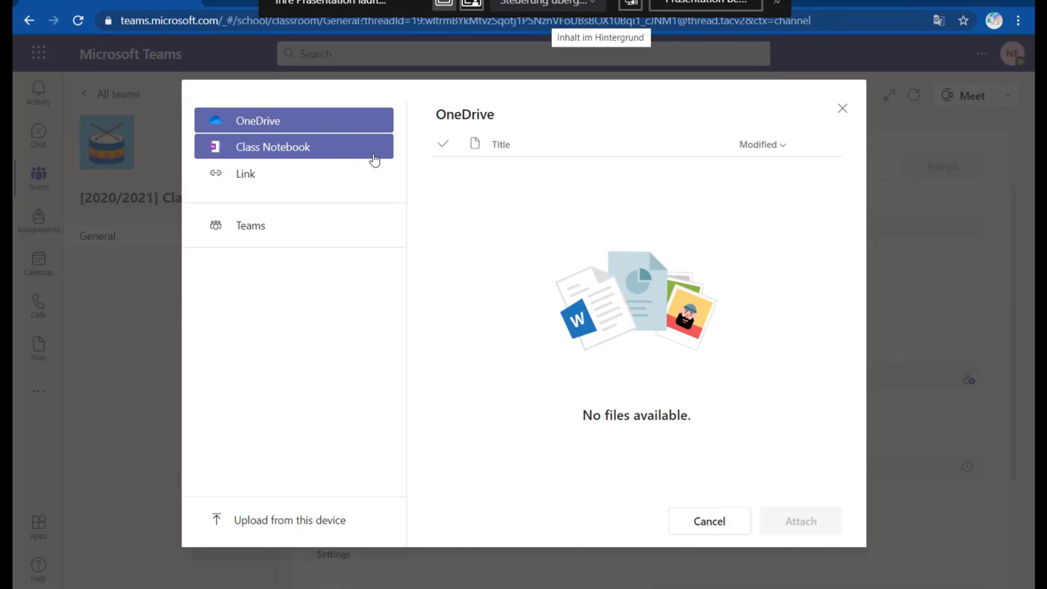
pyautogui.click(318, 154)
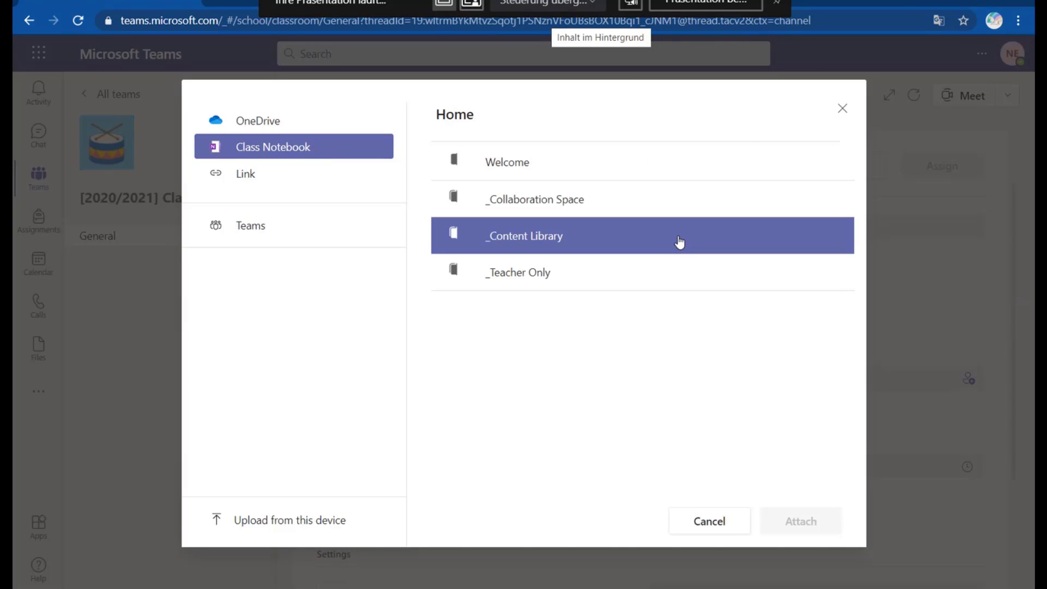
pyautogui.click(552, 239)
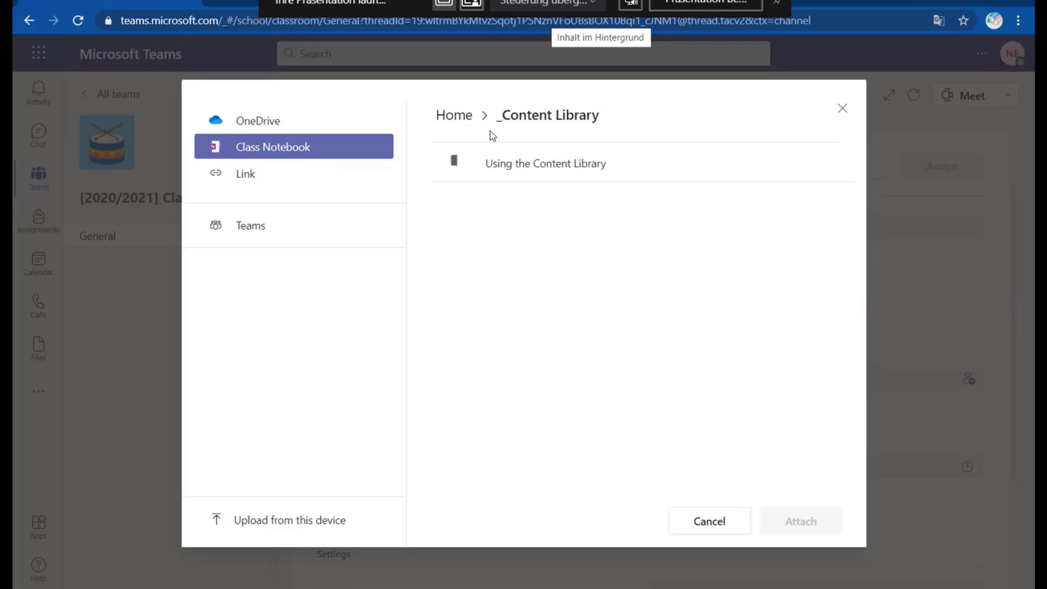
pyautogui.click(549, 164)
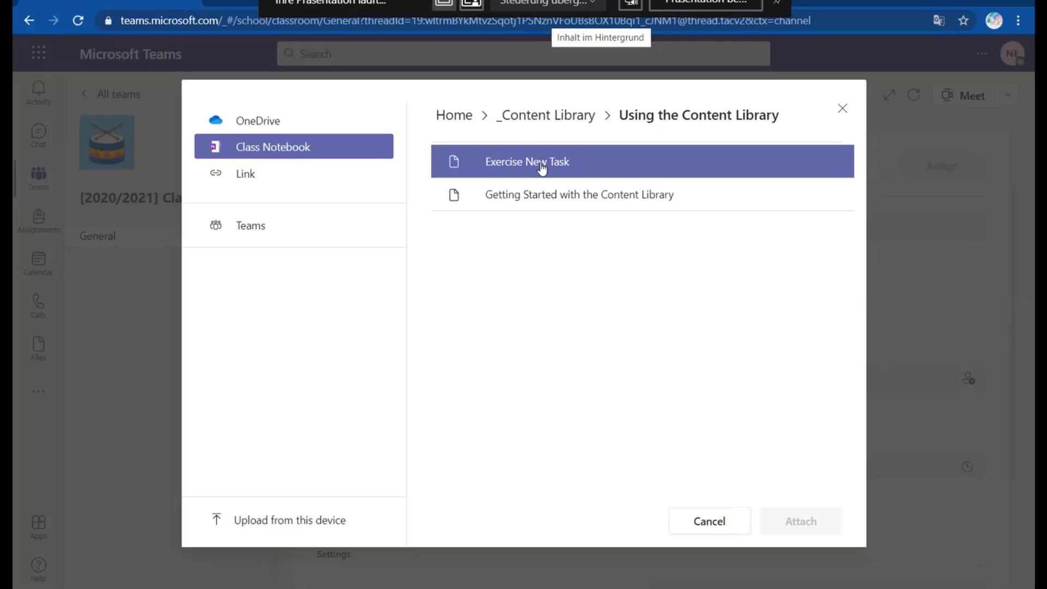
pyautogui.click(285, 179)
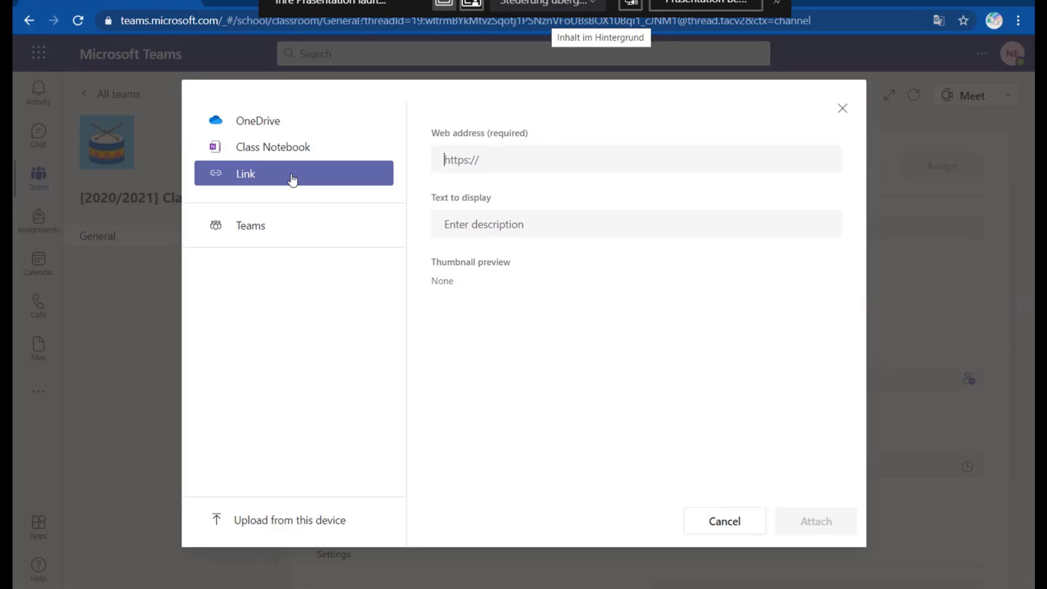
pyautogui.click(288, 233)
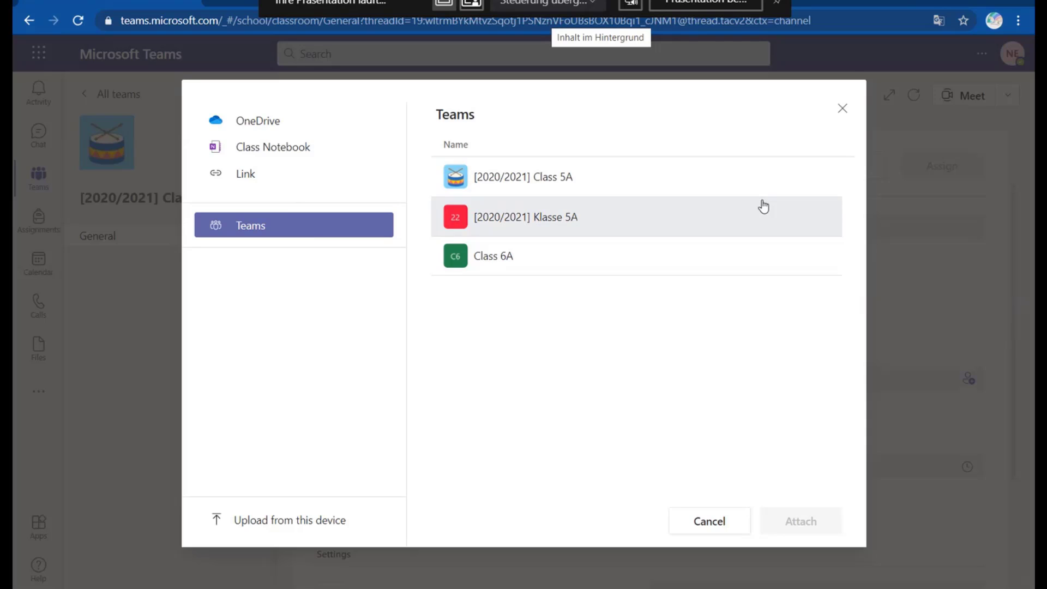
pyautogui.click(840, 116)
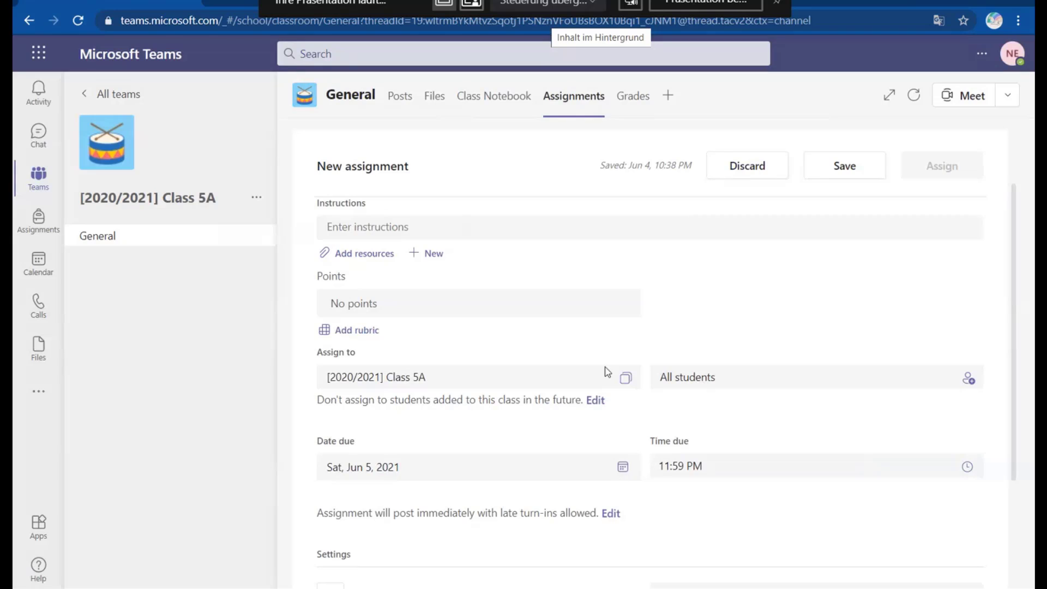
# - Examine the assignment's points field and a new rubric with points enabled, and discard the rubric
pyautogui.click(423, 305)
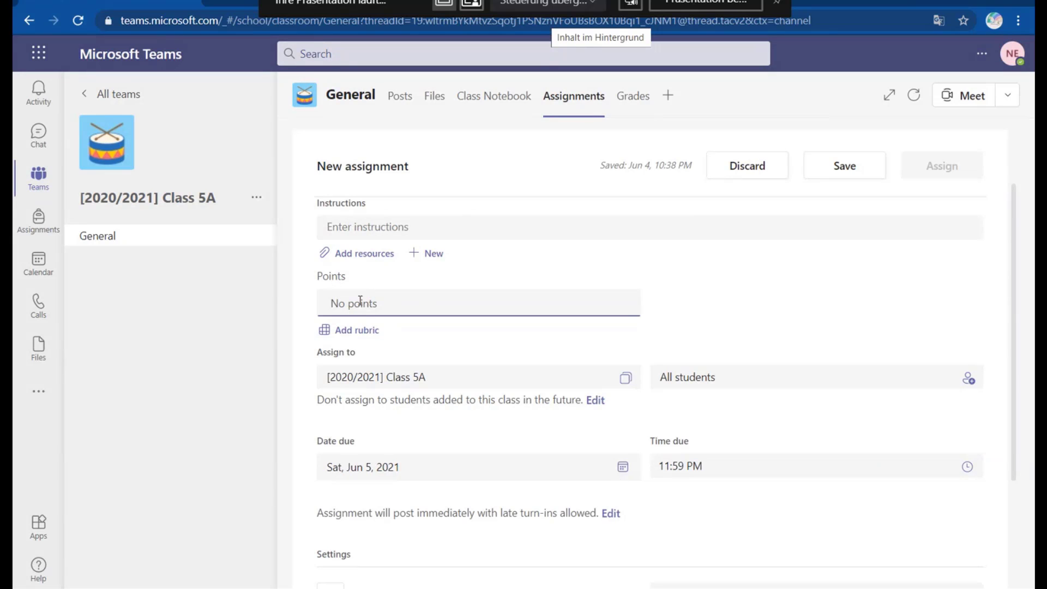
pyautogui.click(369, 336)
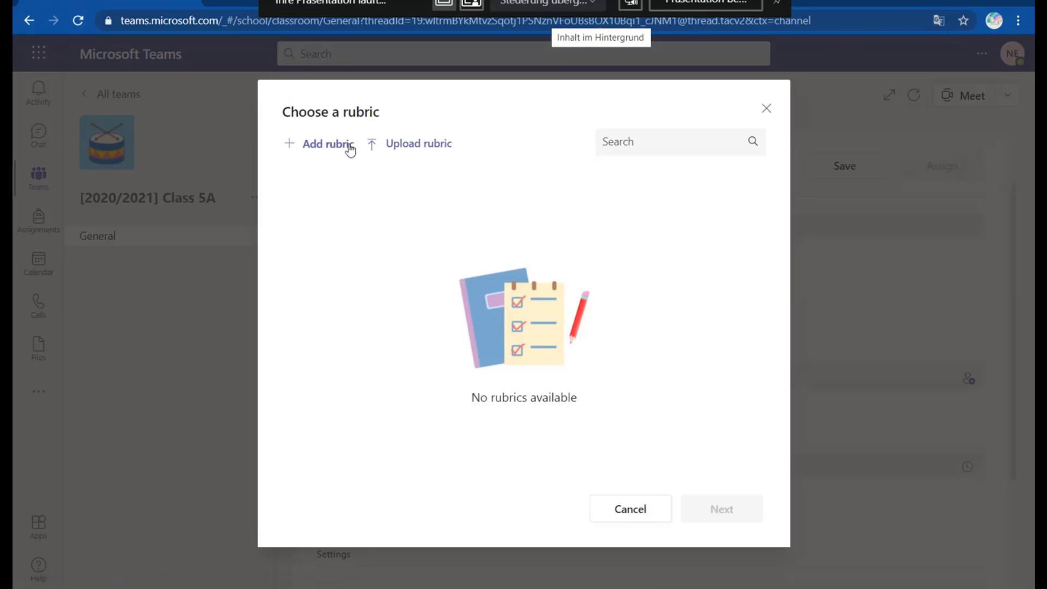
pyautogui.click(327, 143)
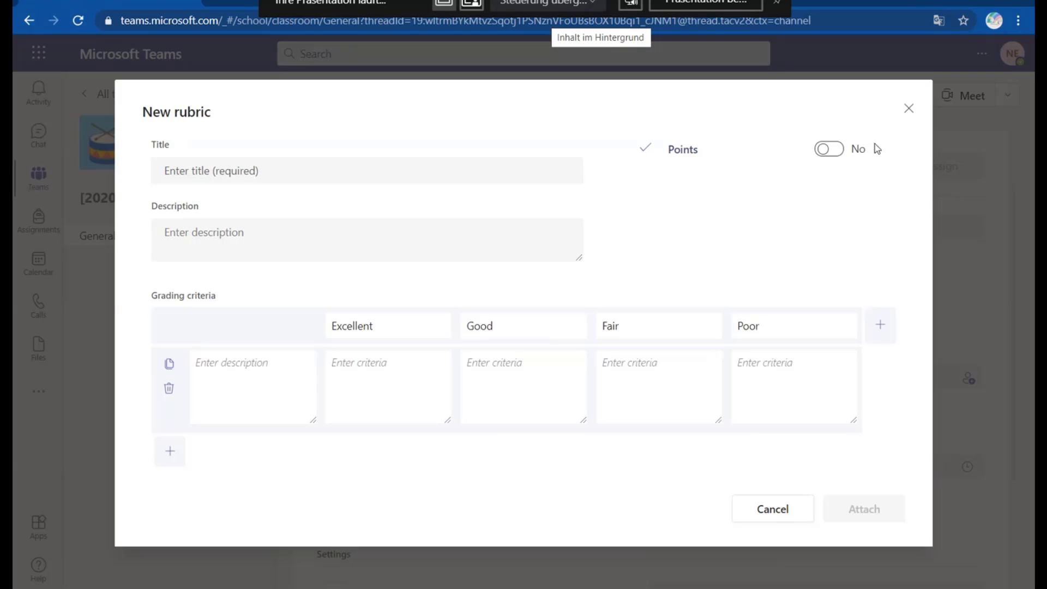
pyautogui.click(827, 157)
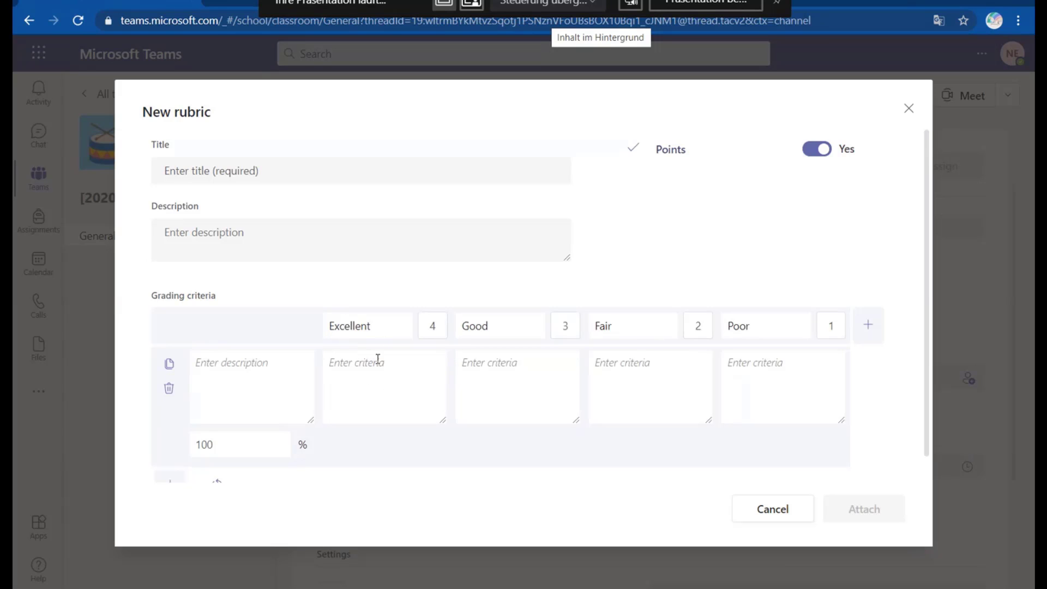
pyautogui.scroll(-1, 739, 362)
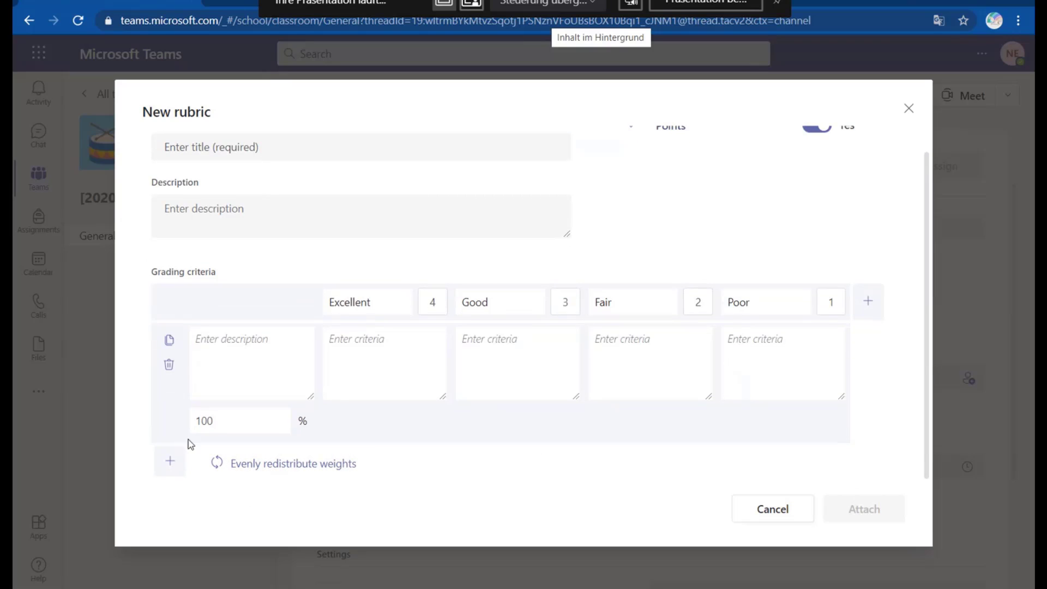
pyautogui.click(780, 517)
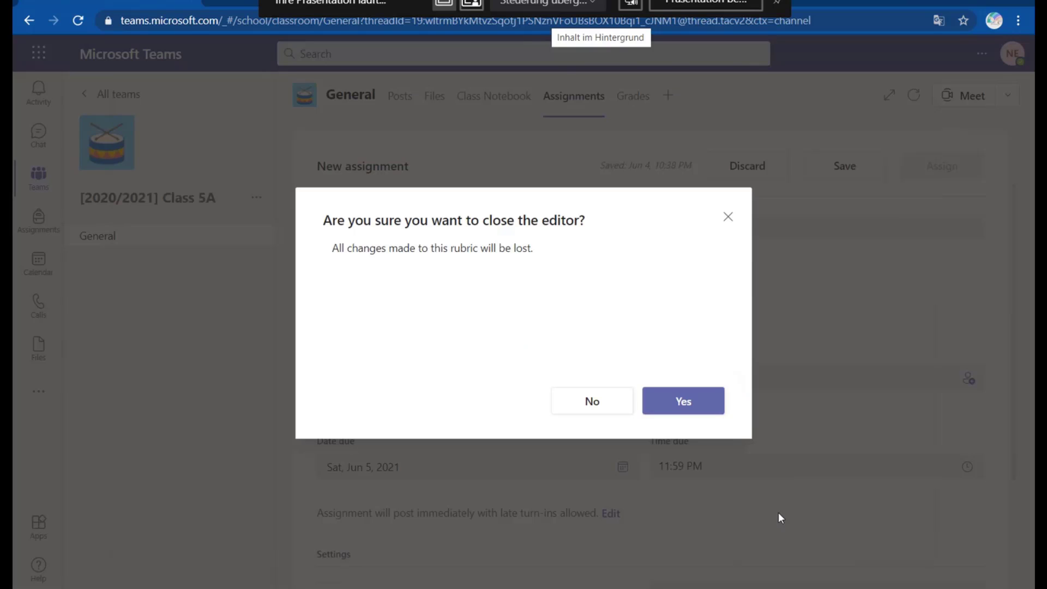
pyautogui.click(729, 217)
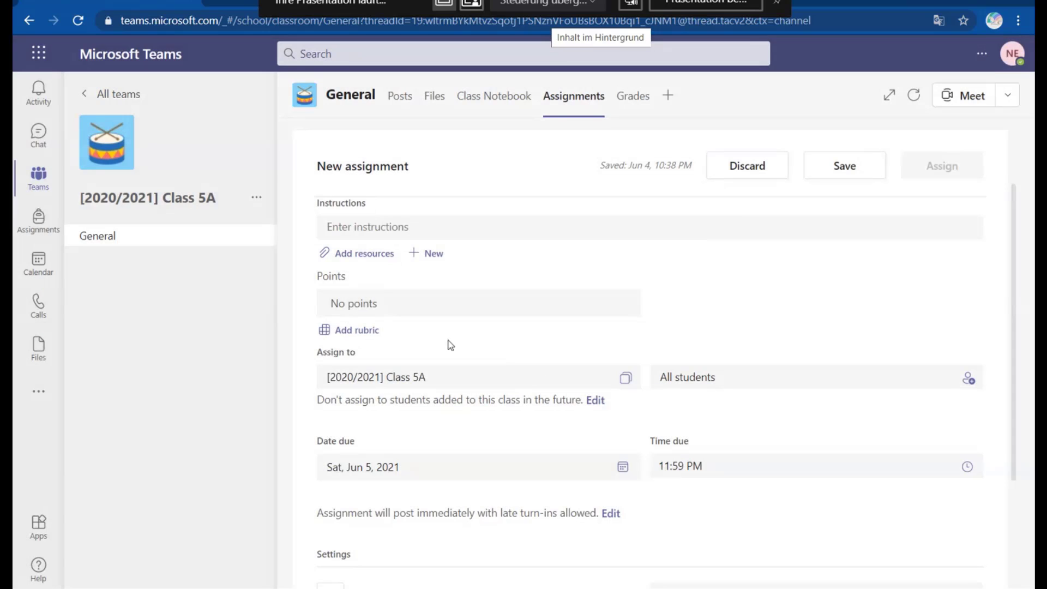
# - Examine the new assignment's timeline options with Schedule to assign in the future and Close date enabled, and discard the changes
pyautogui.scroll(-3, 605, 371)
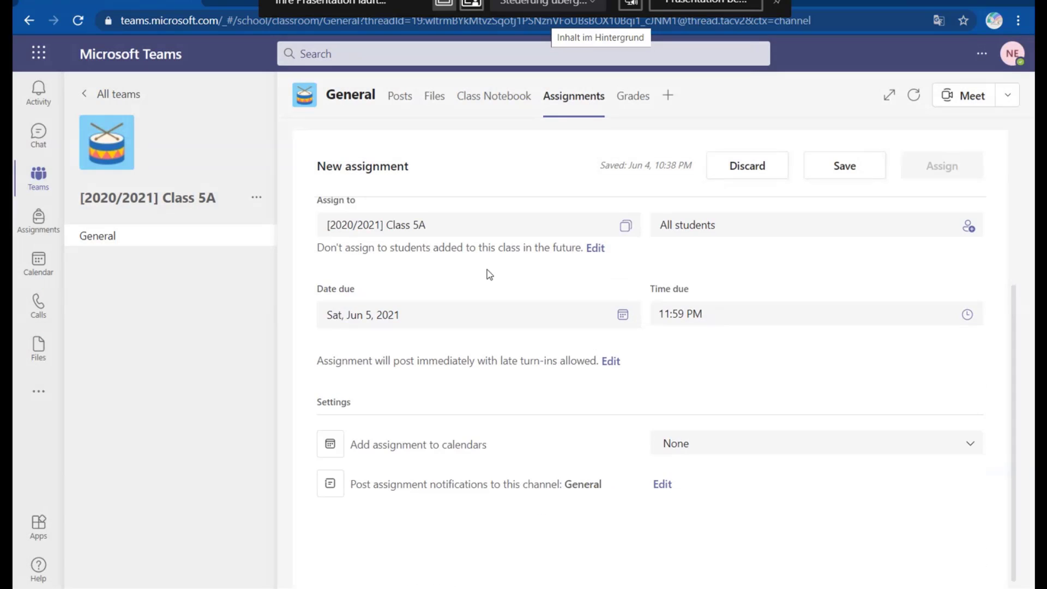
pyautogui.scroll(2, 490, 274)
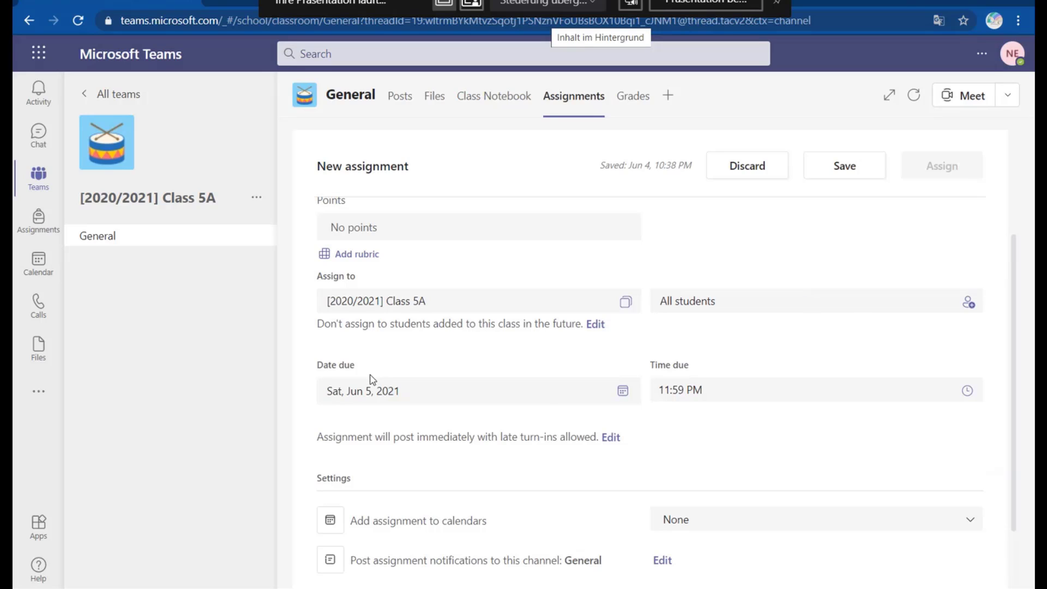
pyautogui.click(611, 439)
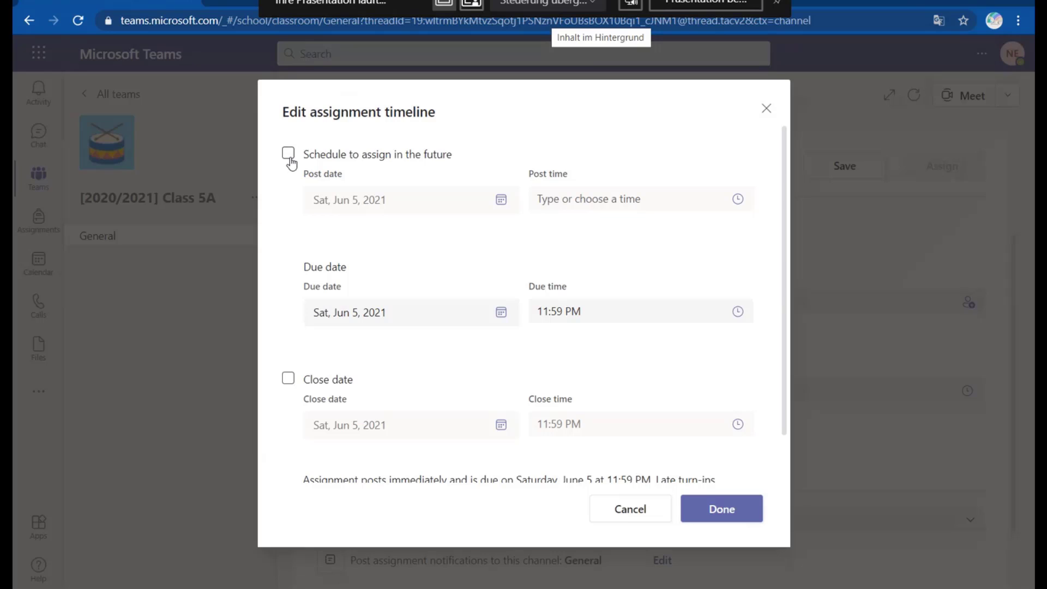
pyautogui.click(289, 155)
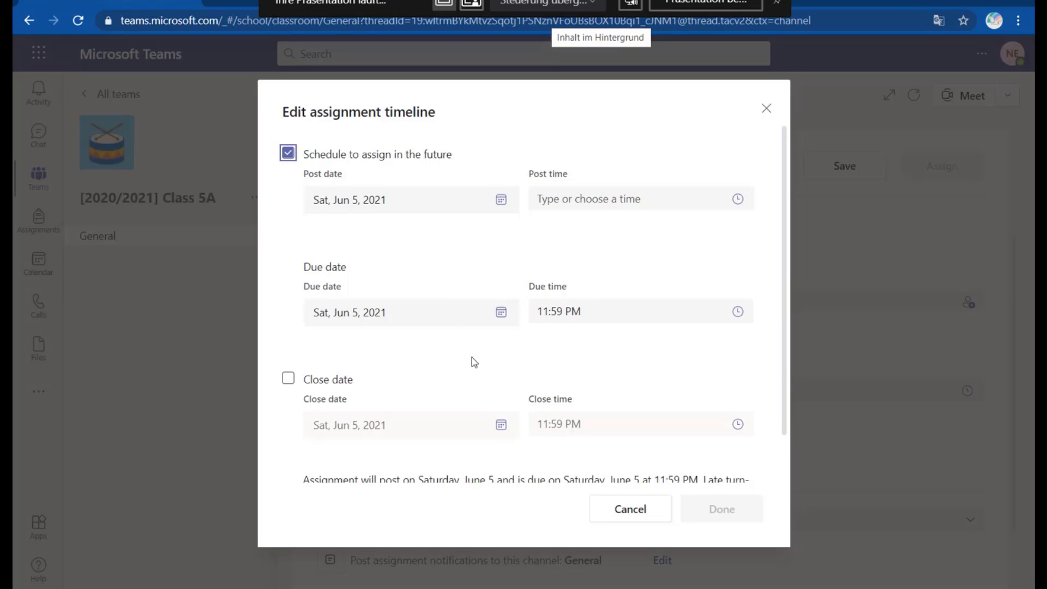
pyautogui.scroll(-1, 473, 358)
pyautogui.click(287, 329)
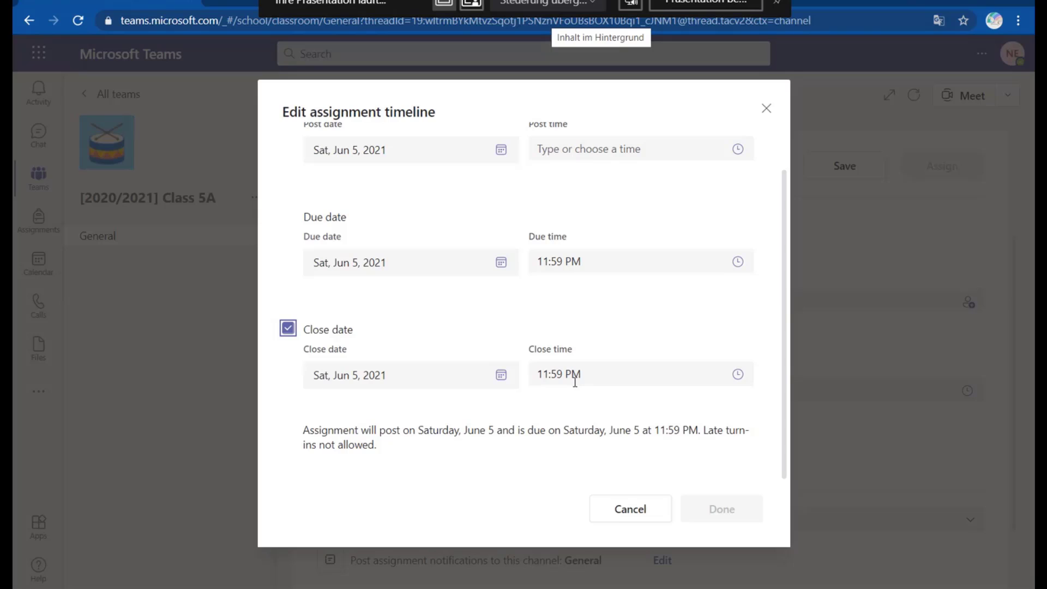
pyautogui.click(767, 108)
# - Examine the choices for adding the new assignment to calendars without selecting a different one
pyautogui.scroll(-1, 546, 437)
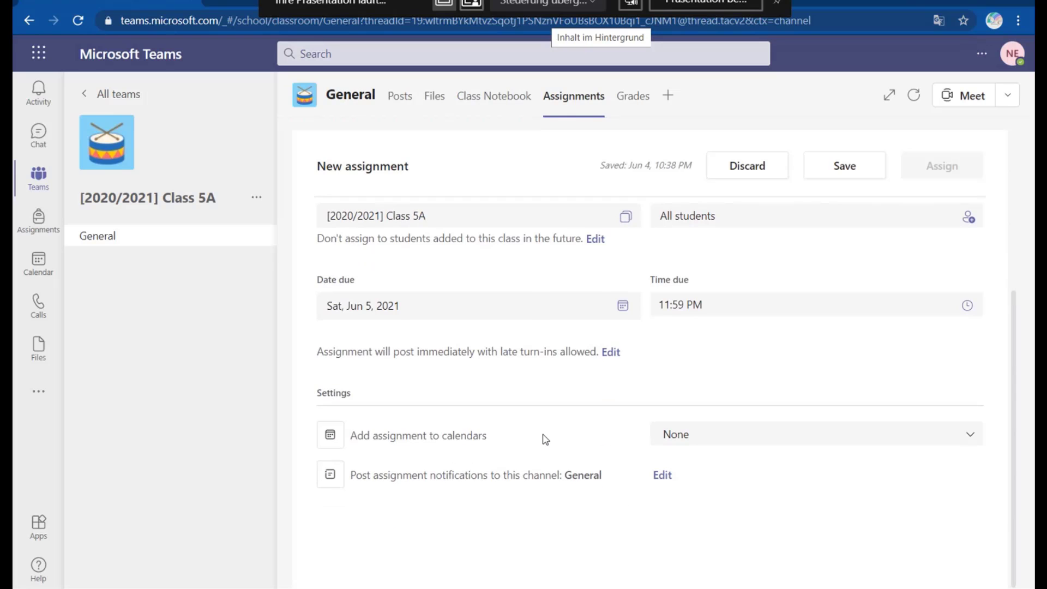
pyautogui.click(728, 442)
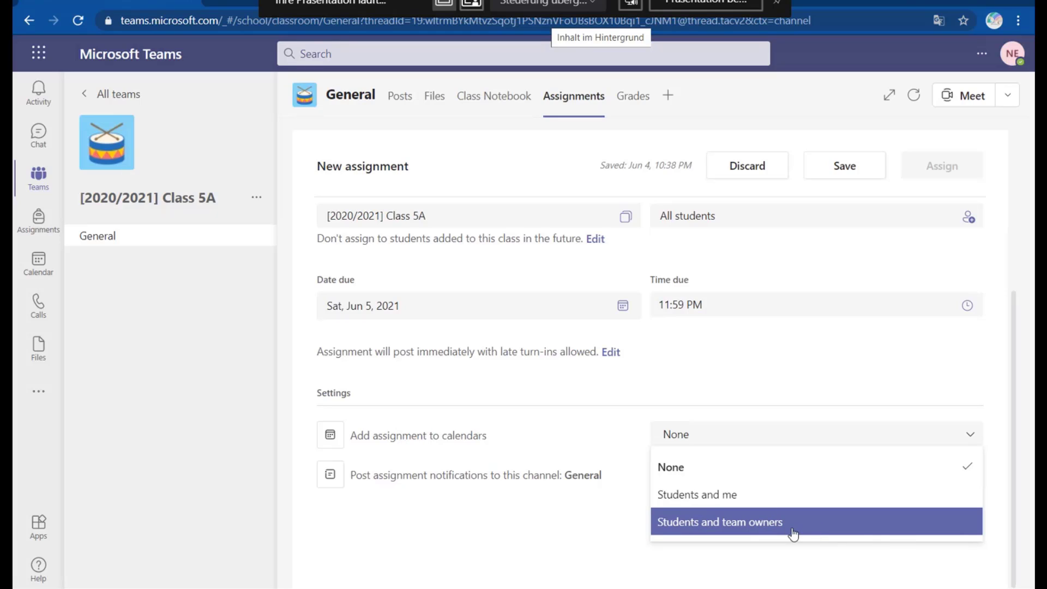
pyautogui.click(512, 504)
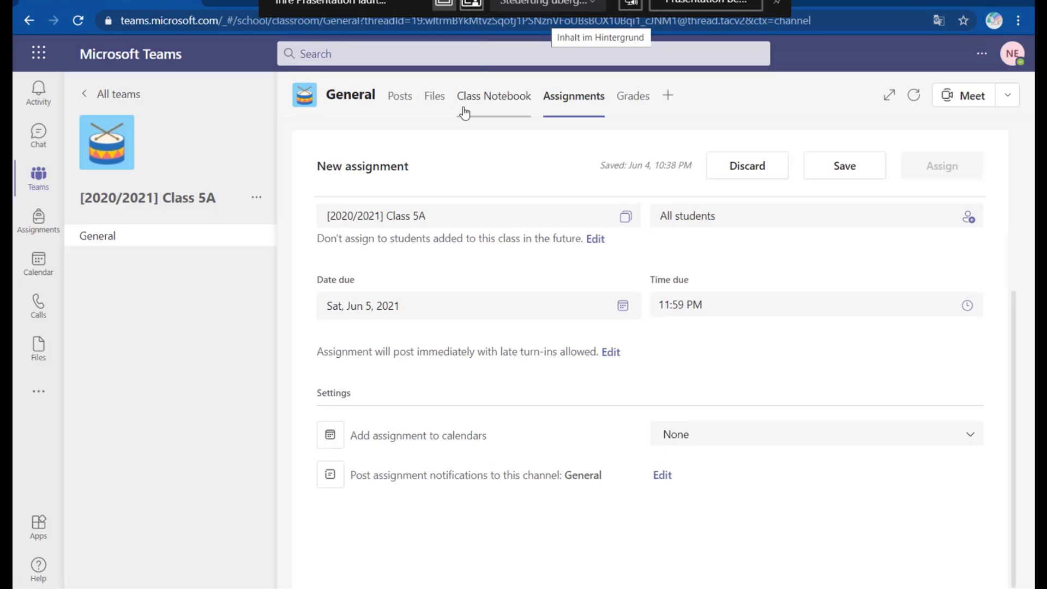
# - Check the channel's post about the Present your favorite book assignment and open that assignment's submission overview
pyautogui.click(401, 99)
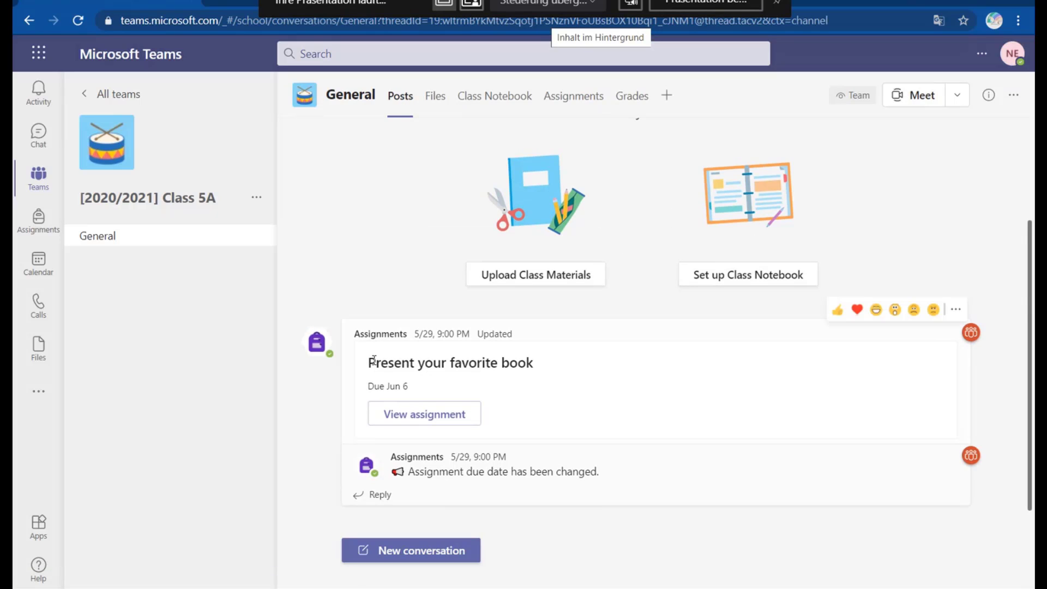
pyautogui.moveTo(369, 361); pyautogui.dragTo(565, 351)
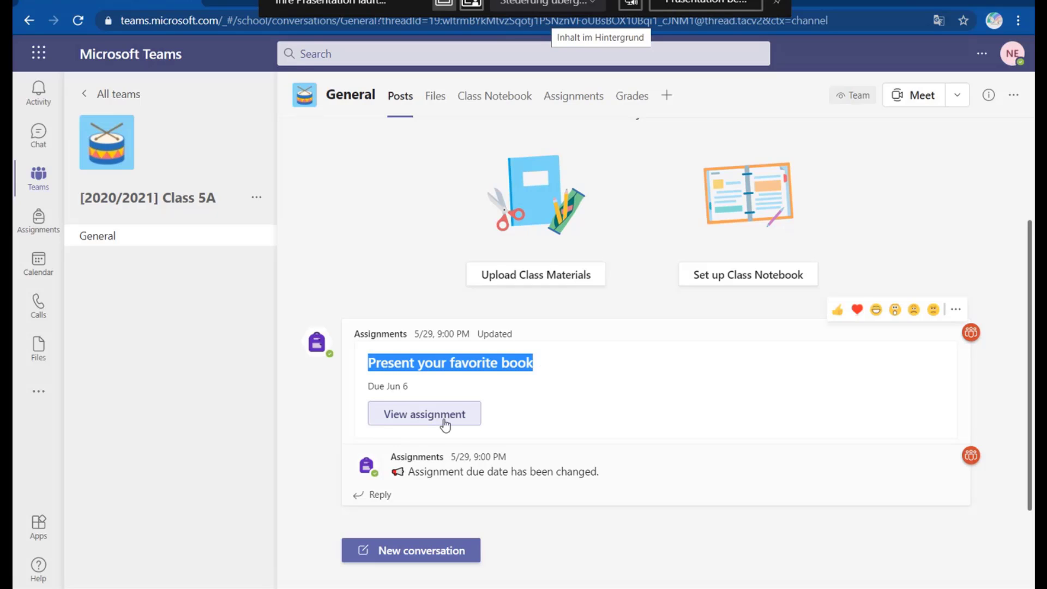
pyautogui.click(572, 102)
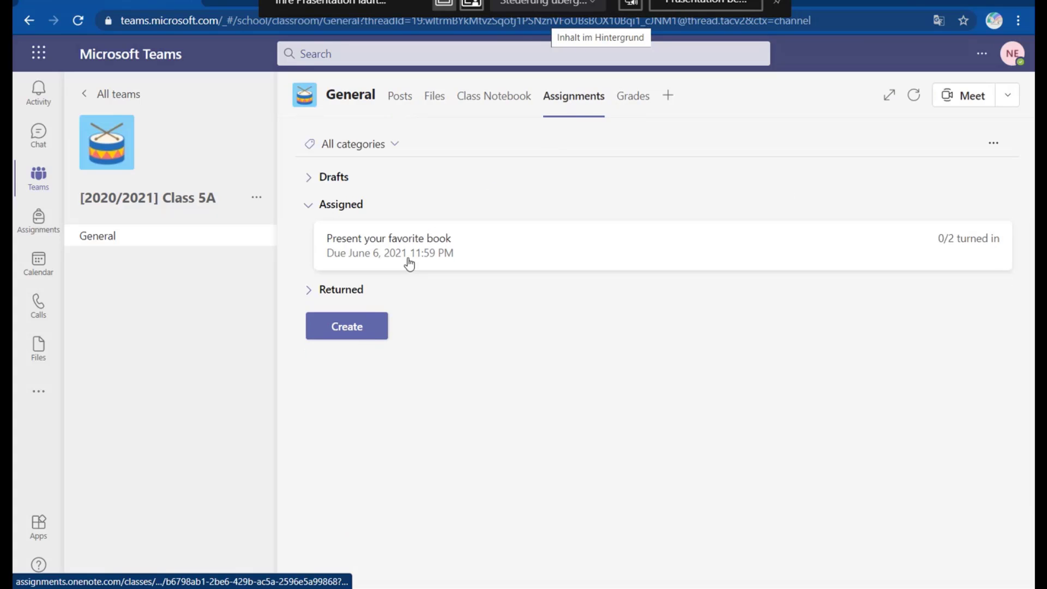
pyautogui.click(409, 251)
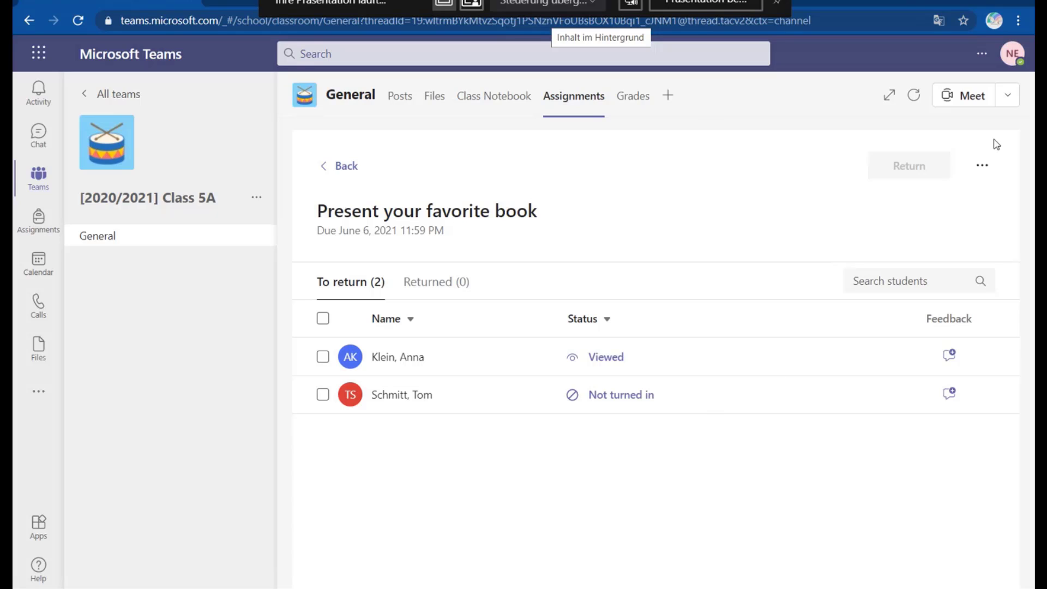
# - Hide the student names in the assignment's submission overview and show them again
pyautogui.click(985, 166)
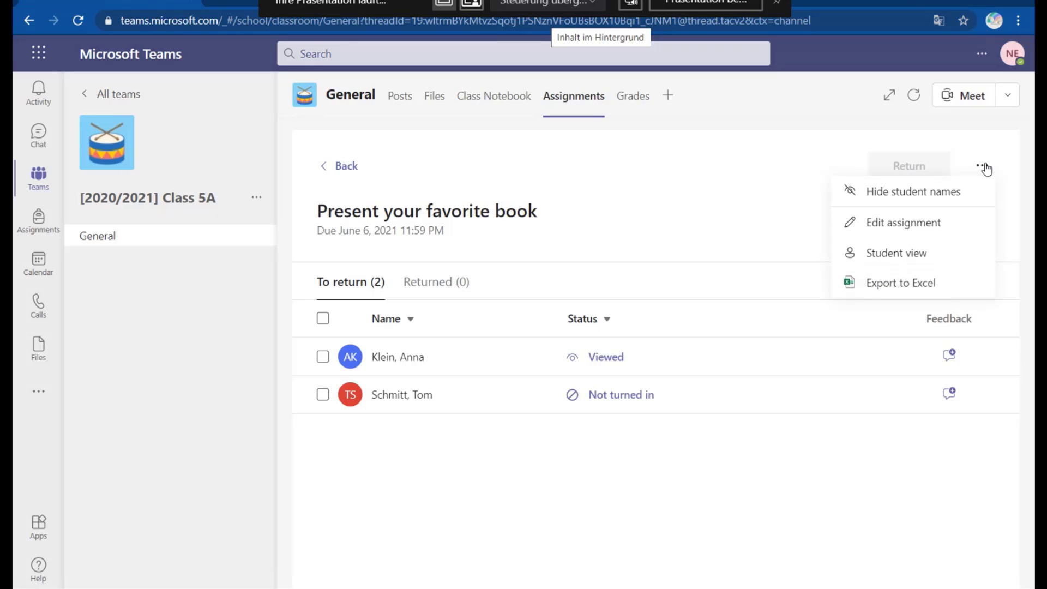
pyautogui.click(969, 199)
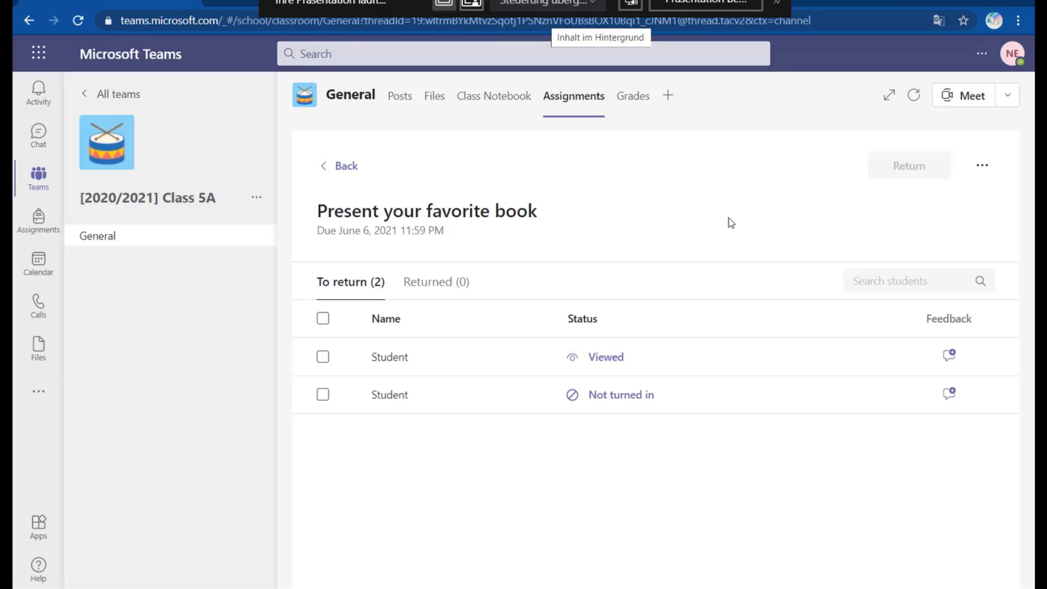
pyautogui.click(983, 166)
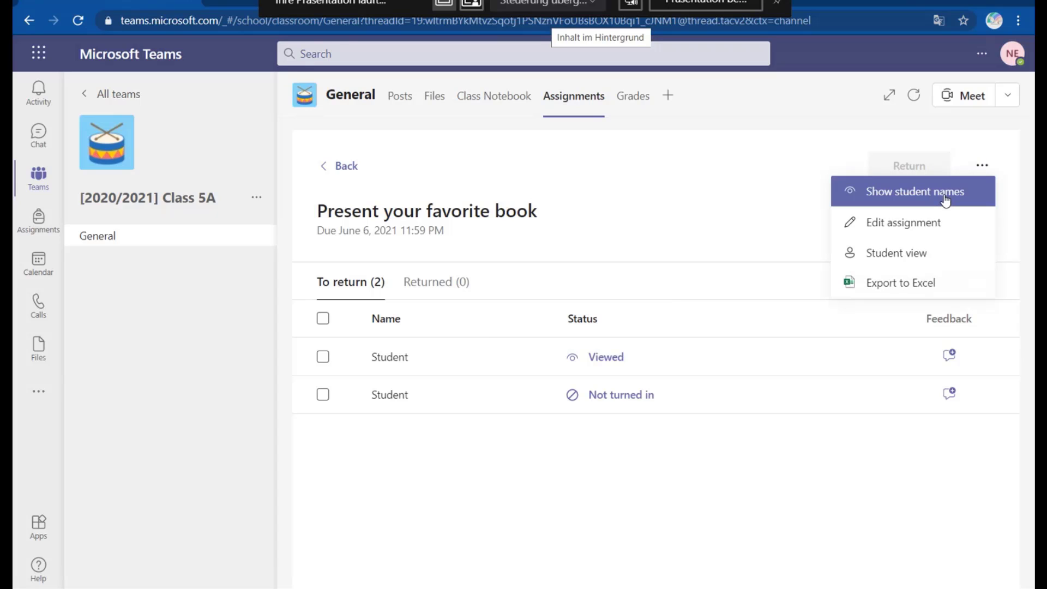
pyautogui.click(945, 200)
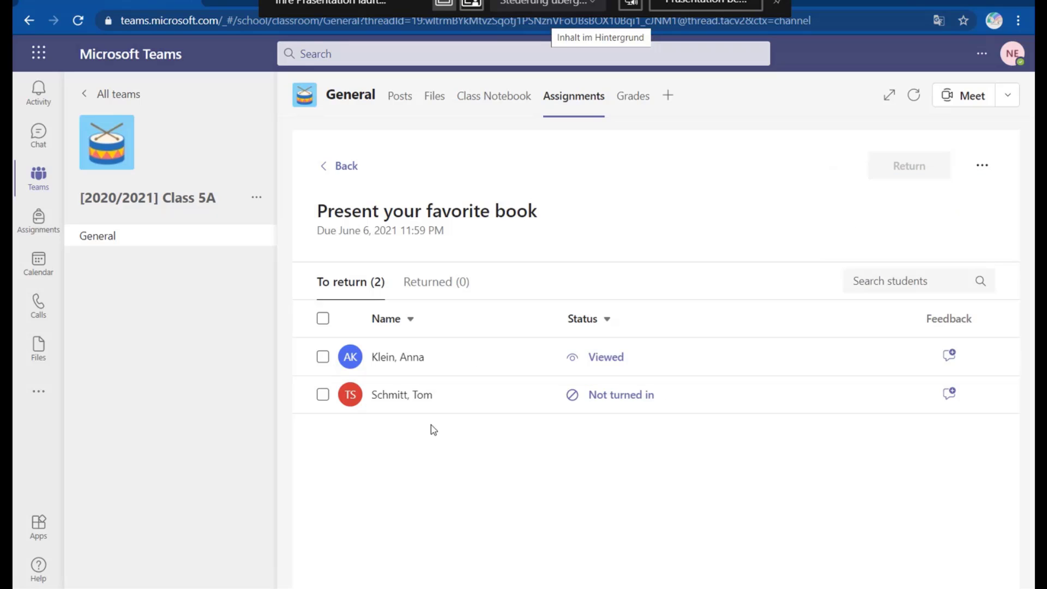
# - Examine the Present your favorite book assignment's editing form, cancel the edit and choose its student view
pyautogui.click(983, 167)
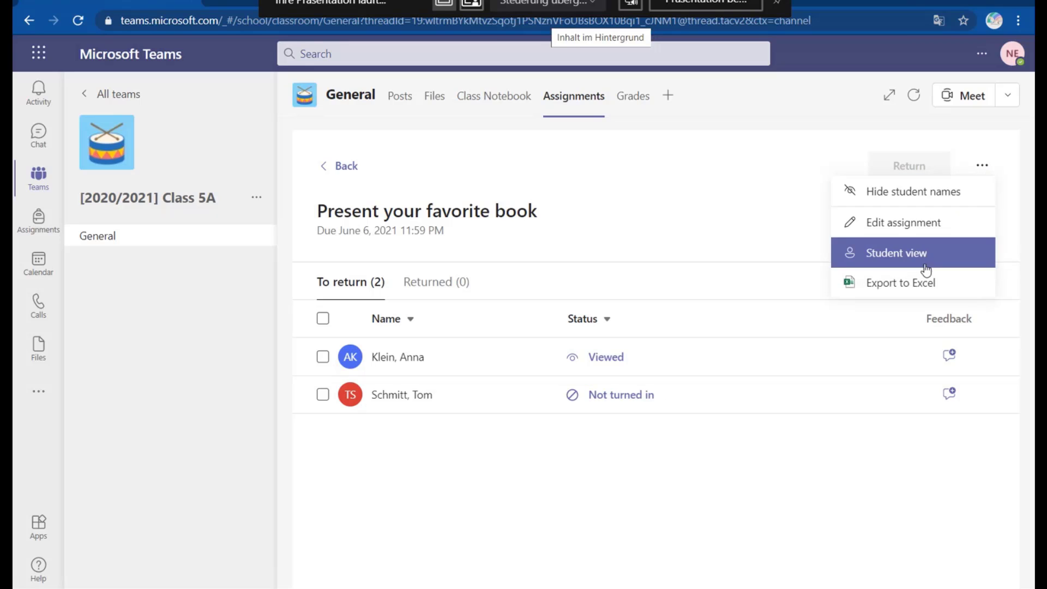
pyautogui.click(932, 229)
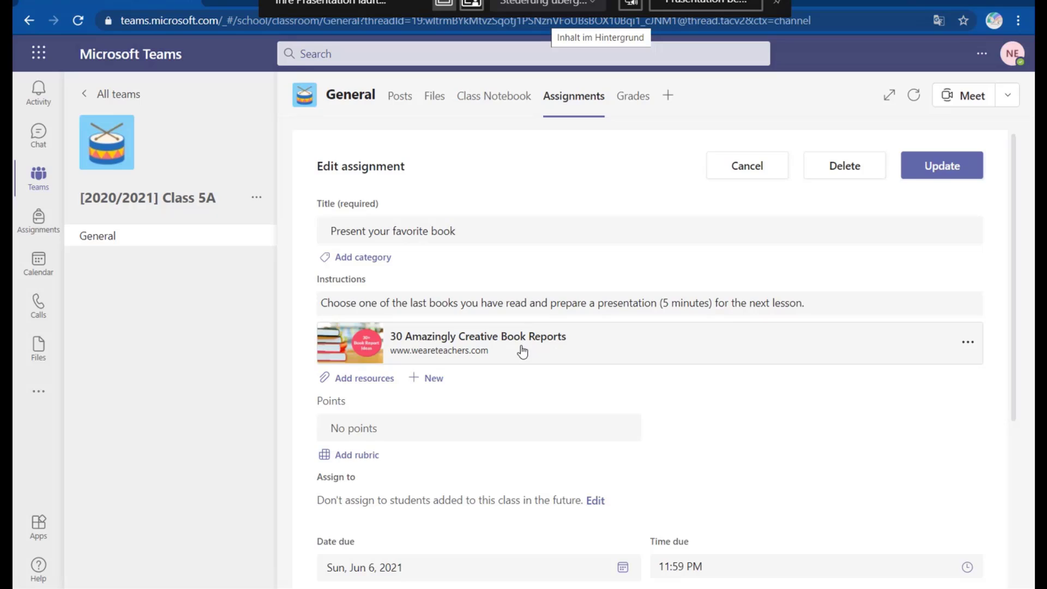
pyautogui.scroll(-3, 523, 351)
pyautogui.scroll(-1, 521, 351)
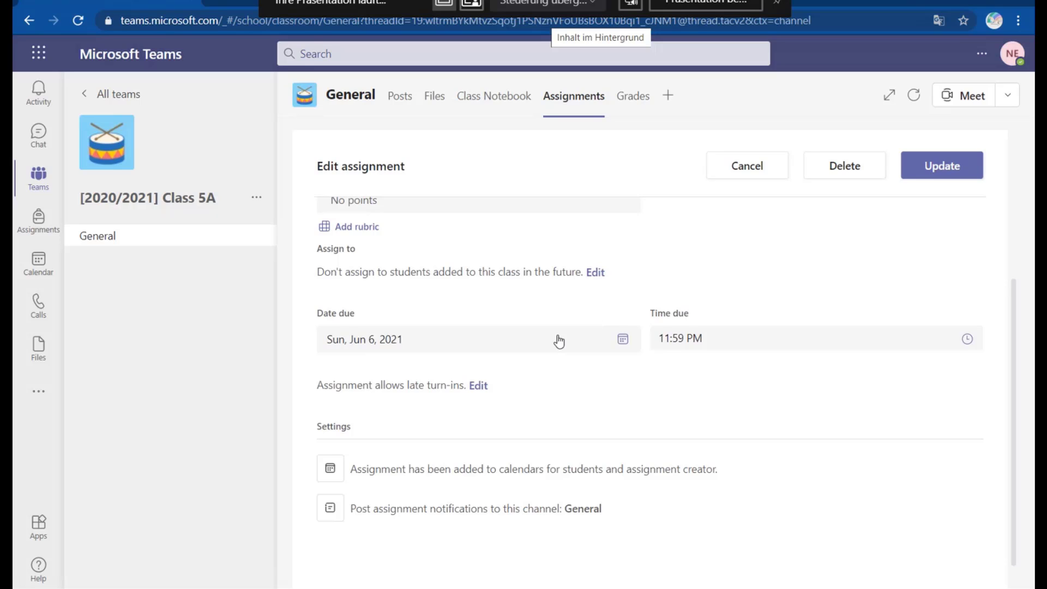
pyautogui.scroll(-1, 559, 342)
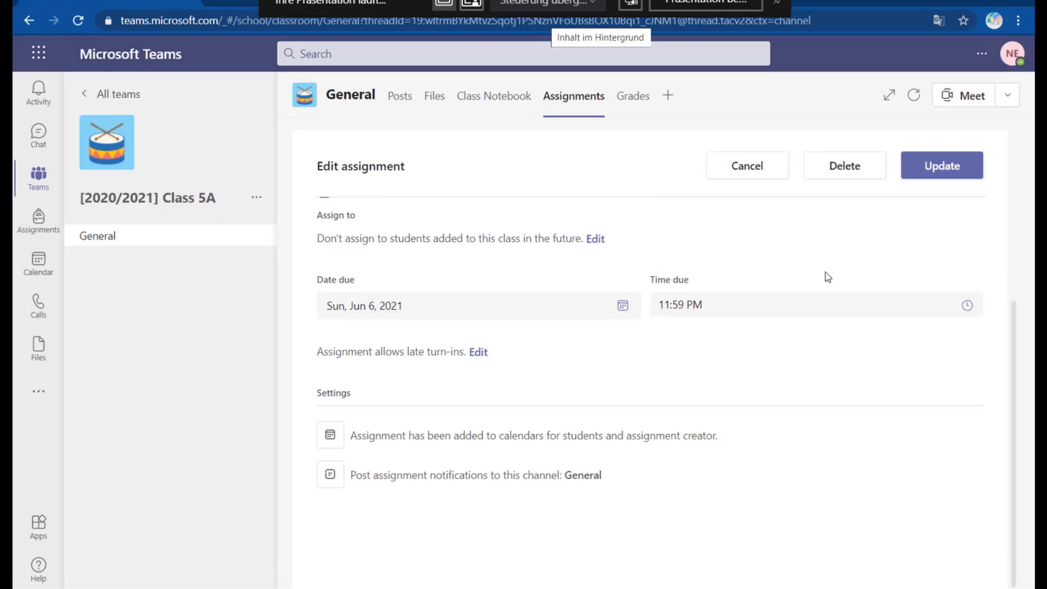
pyautogui.scroll(5, 818, 199)
pyautogui.click(751, 172)
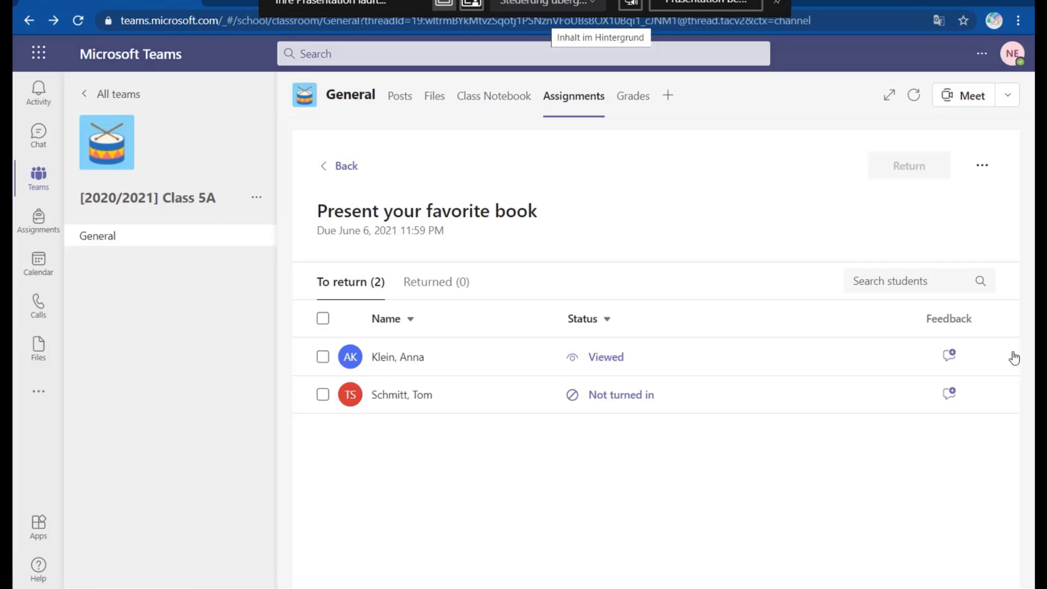
pyautogui.click(982, 165)
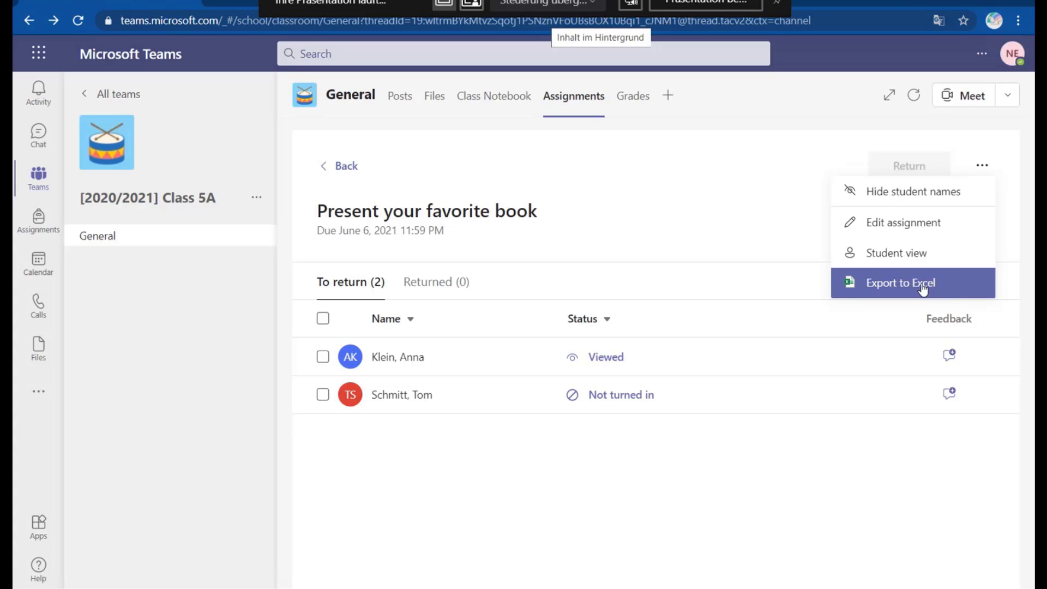
pyautogui.click(910, 253)
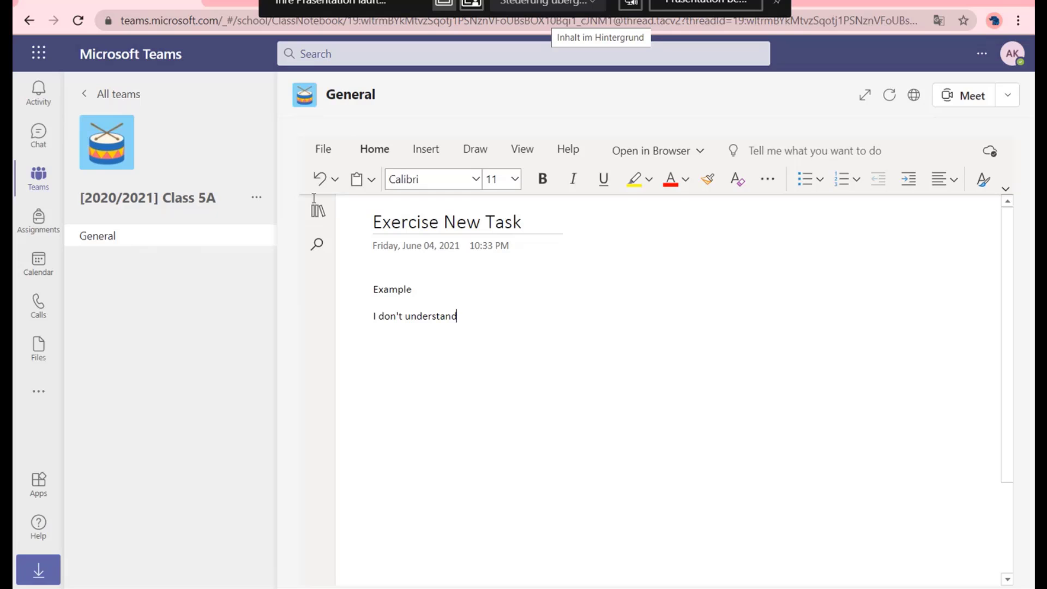
# - In the student's window, check Class 5A's posts and assignments and open Present your favorite book from the list of all assignments
pyautogui.click(115, 236)
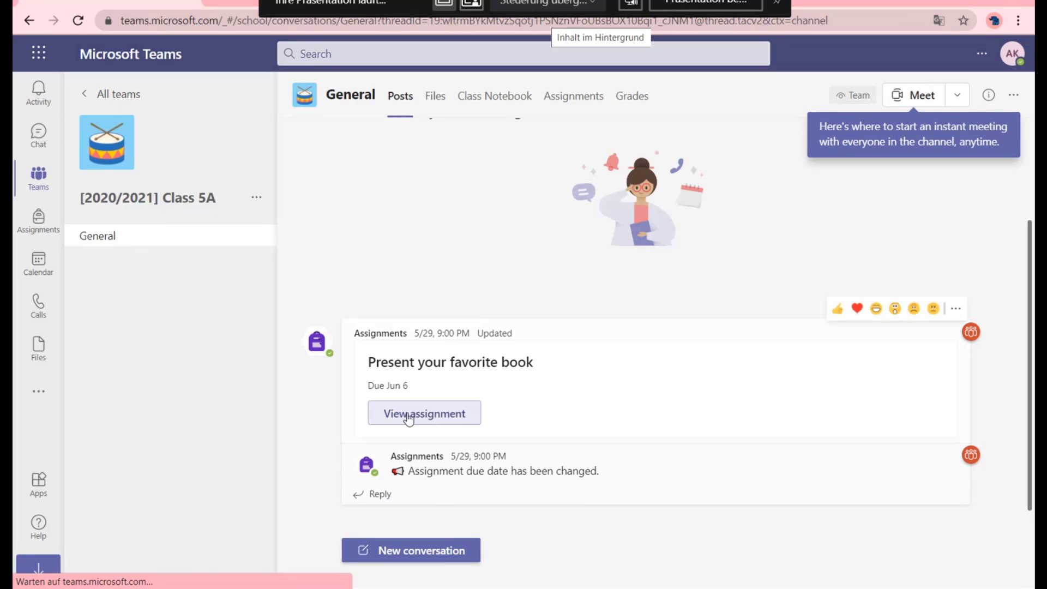
pyautogui.click(559, 97)
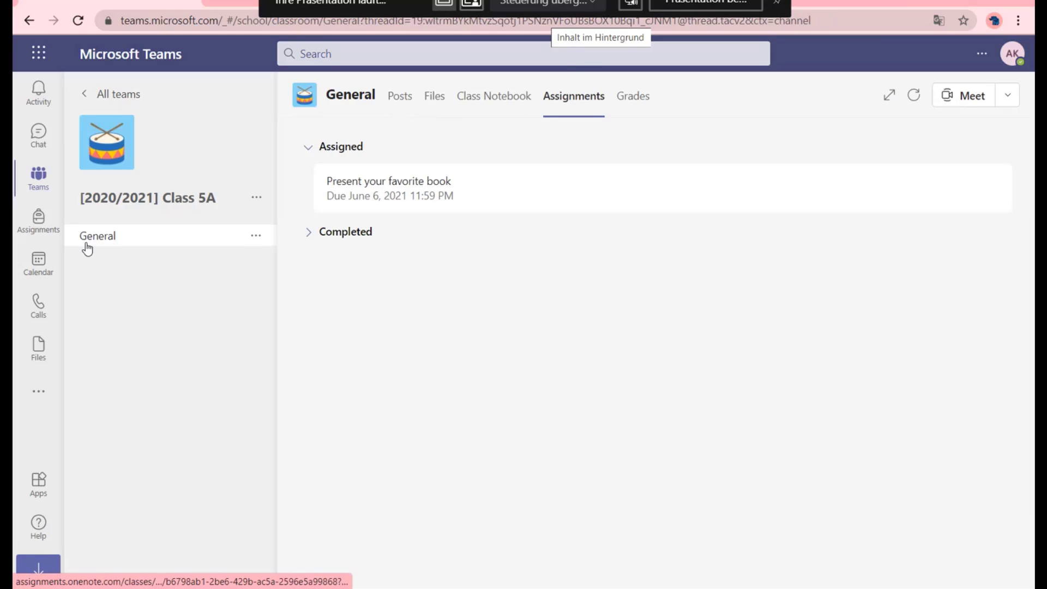
pyautogui.click(37, 220)
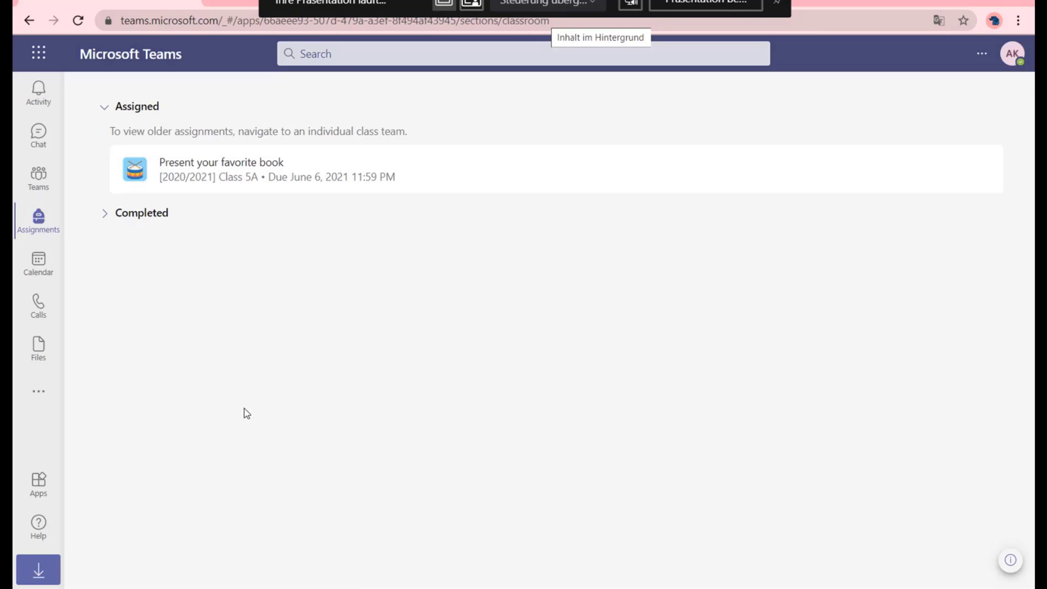
pyautogui.click(277, 176)
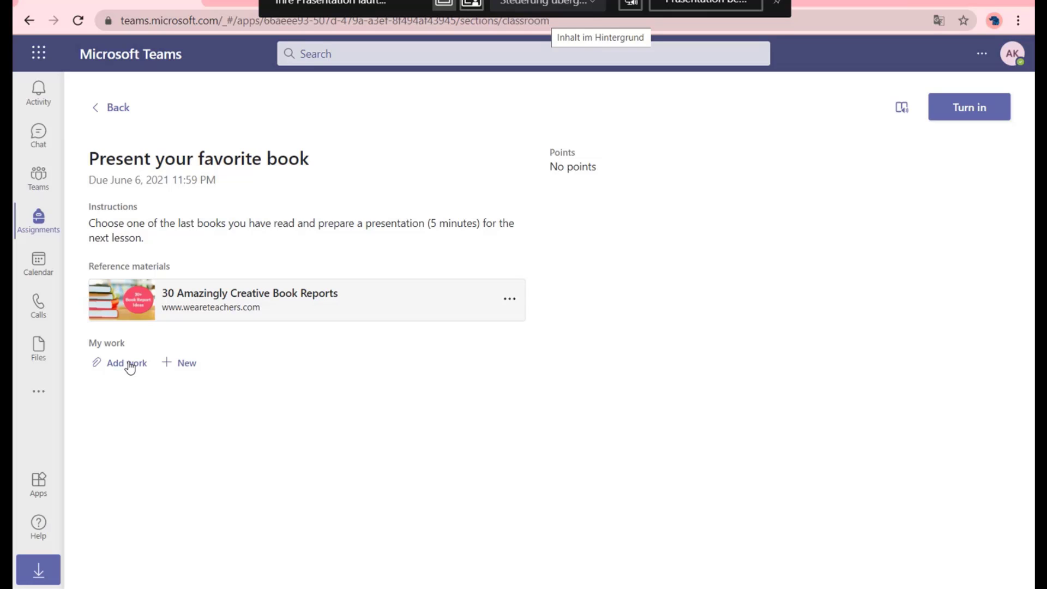
# - Attach a new OneNote Class Notebook page named "My favorite book" in the Homework section to the student's work
pyautogui.click(187, 366)
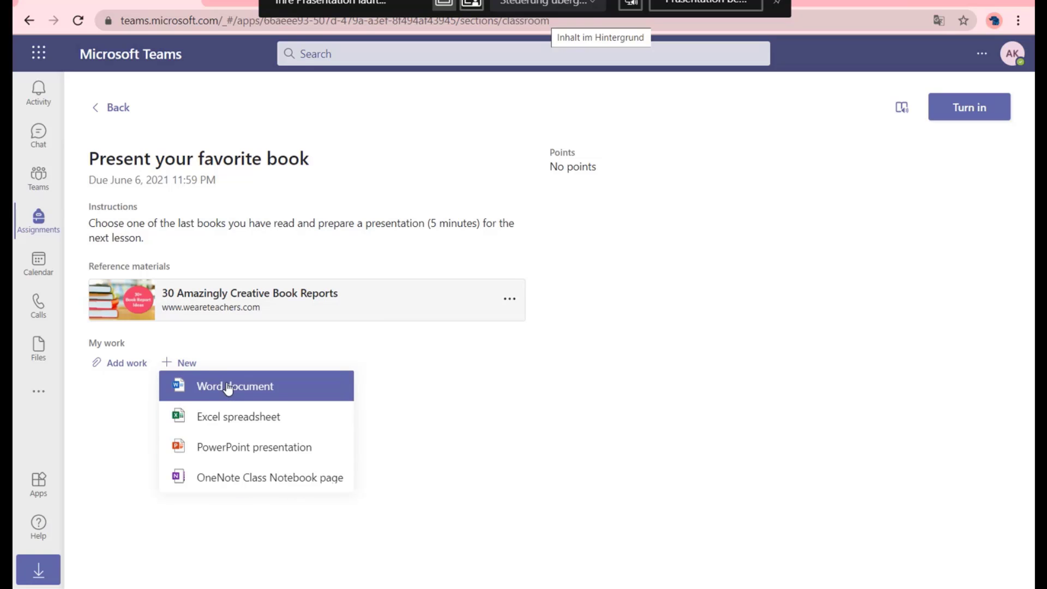
pyautogui.click(288, 485)
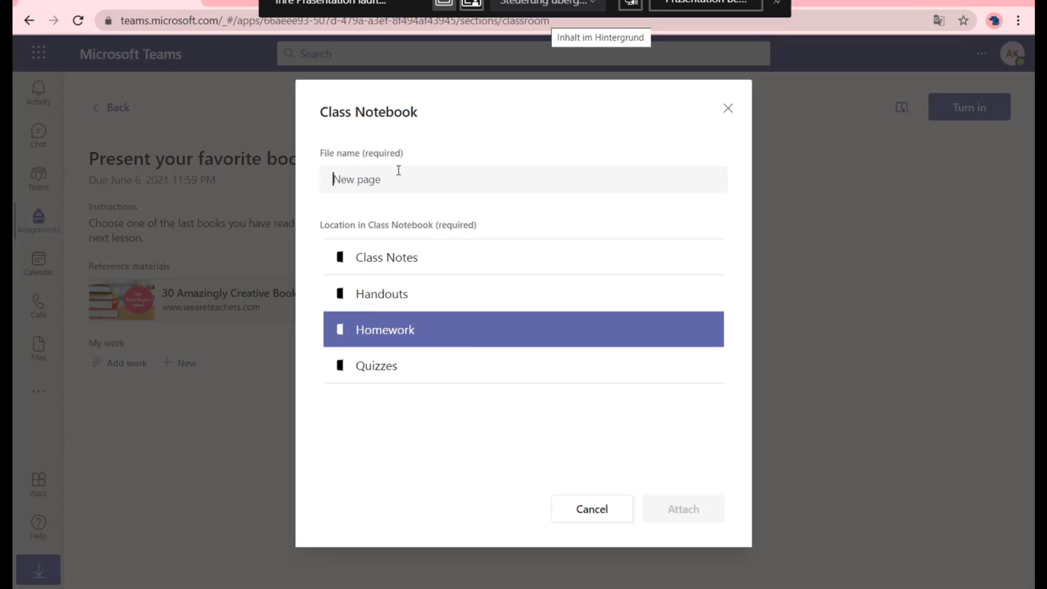
pyautogui.write('My fa')
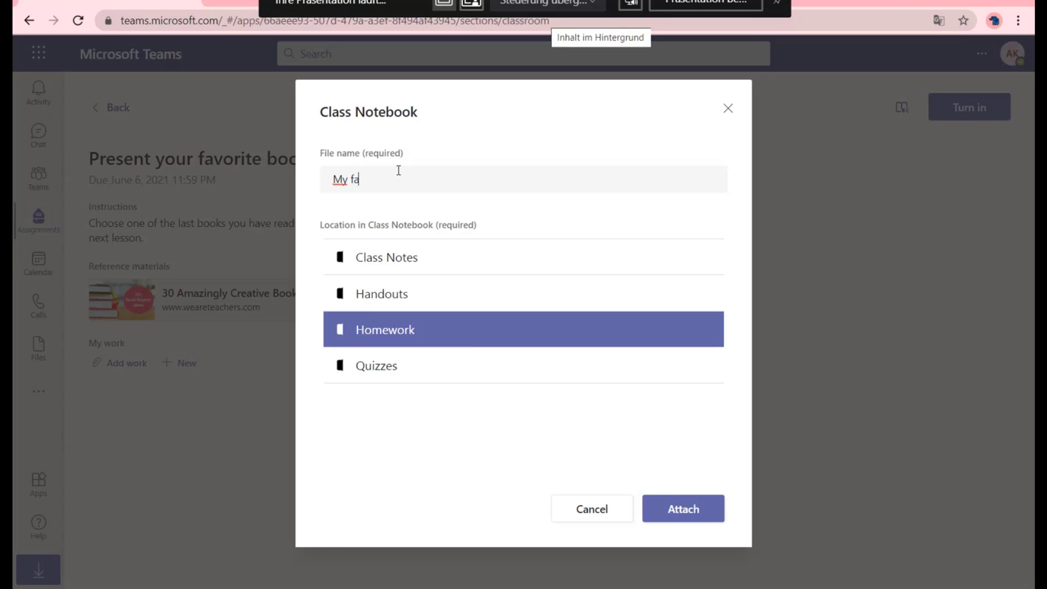
pyautogui.write('vorite book')
pyautogui.click(671, 507)
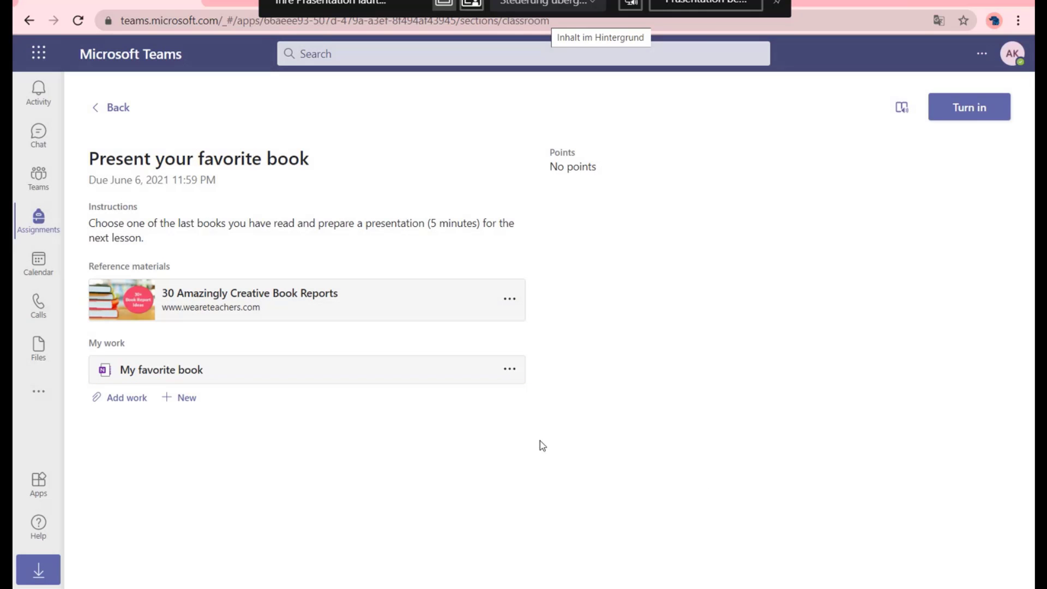
# - Open the attached My favorite book page and write "My favorite book is..." in its body
pyautogui.click(168, 372)
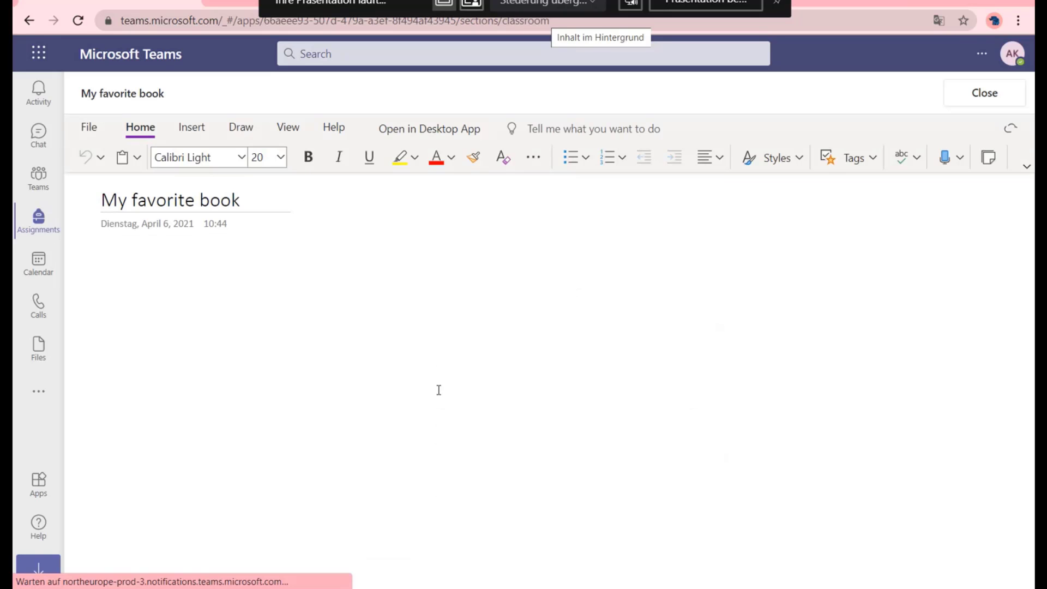
pyautogui.click(375, 278)
pyautogui.write('My')
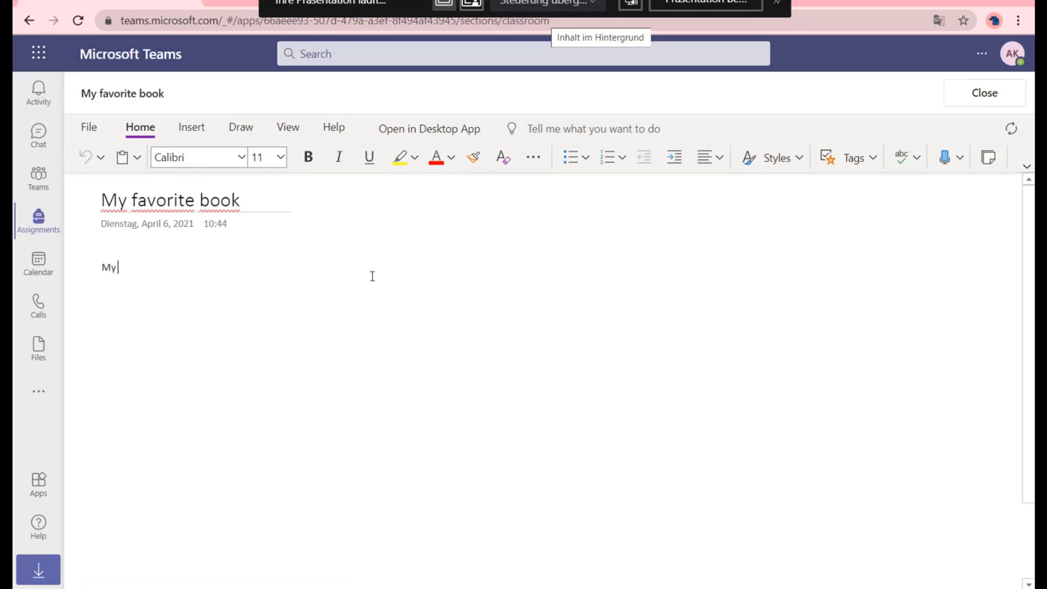
pyautogui.write(' favorite book is...')
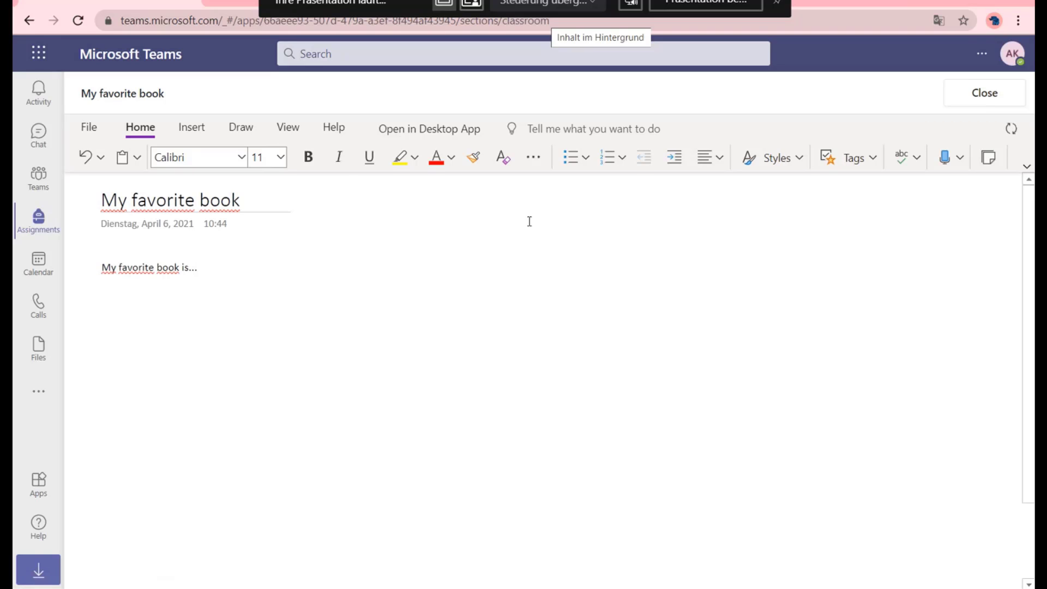
pyautogui.click(460, 199)
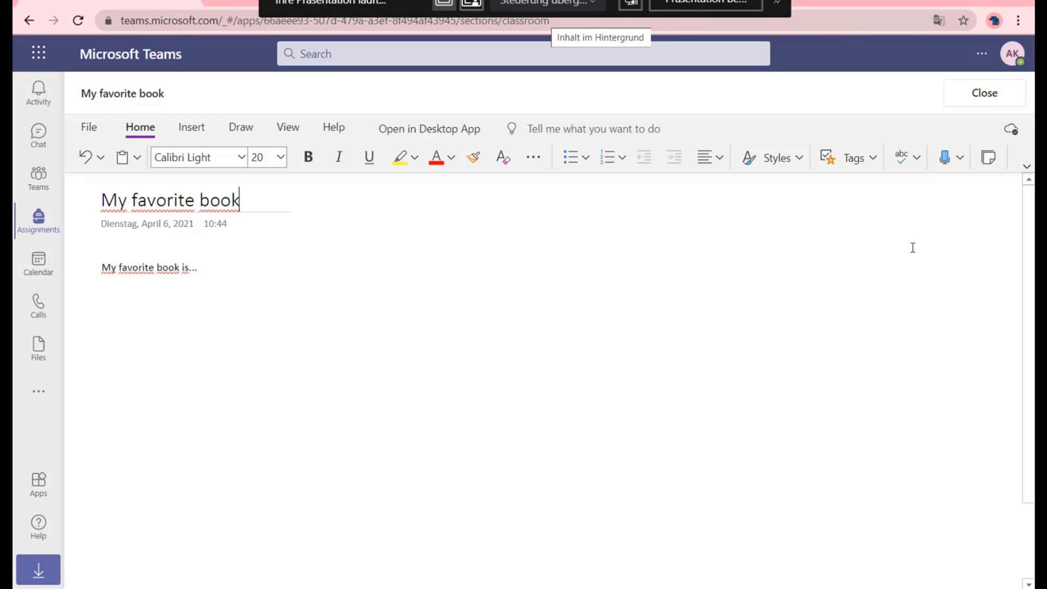
# - Close the My favorite book page and turn in the Present your favorite book assignment
pyautogui.click(976, 99)
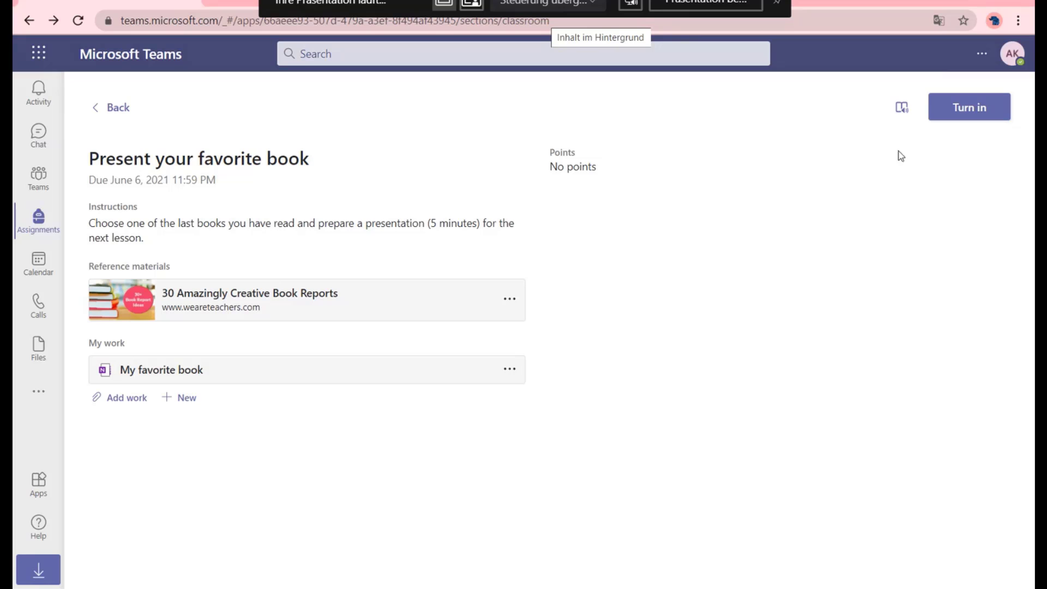
pyautogui.click(969, 108)
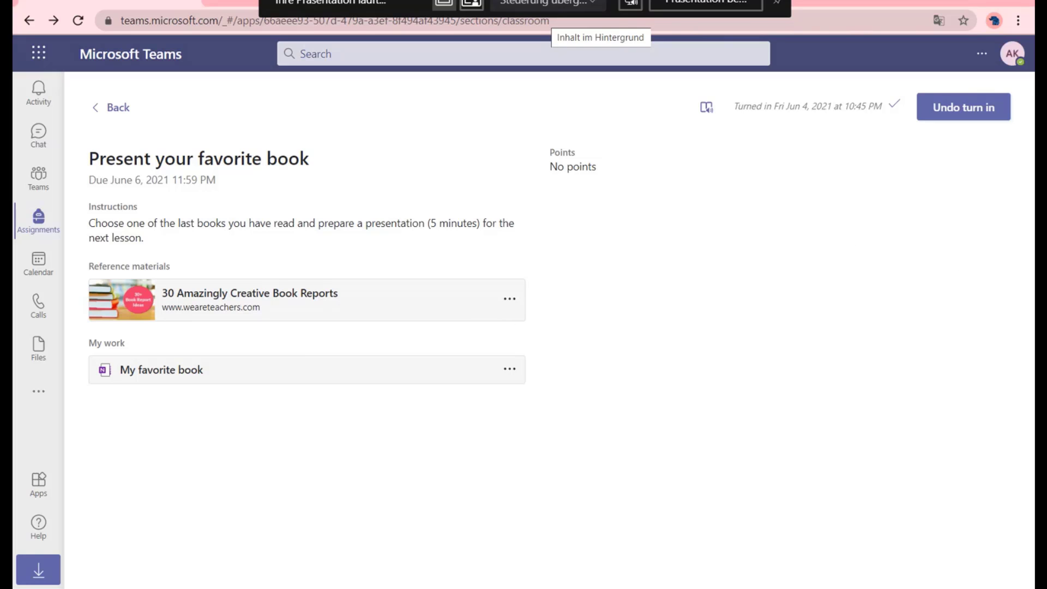
# - In the teacher's window, leave the assignment's student view and open the turned-in student work for Present your favorite book
pyautogui.hotkey('alt', 'Tab')
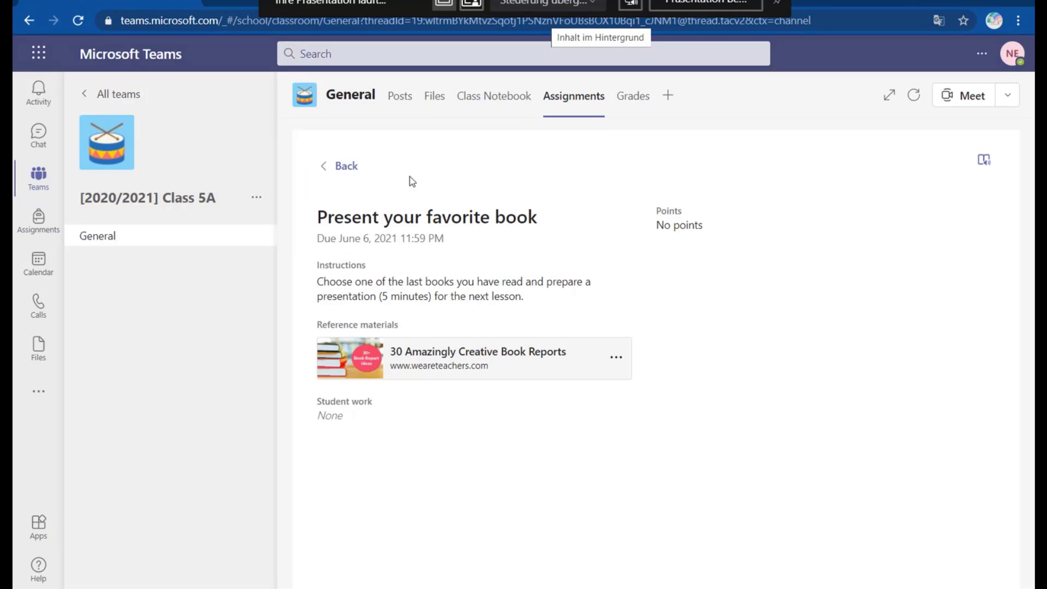
pyautogui.click(340, 166)
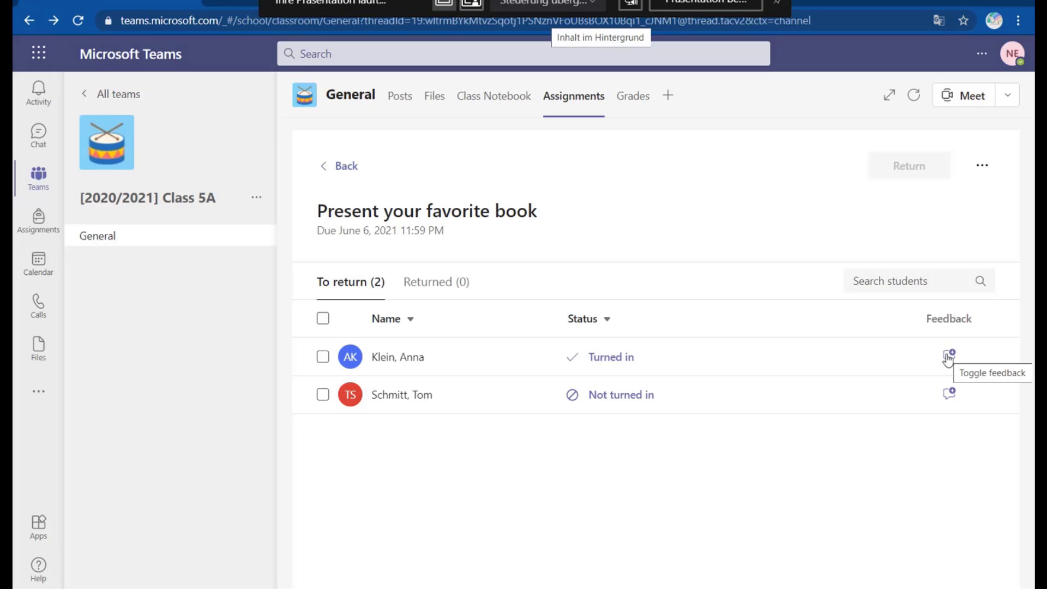
pyautogui.click(749, 360)
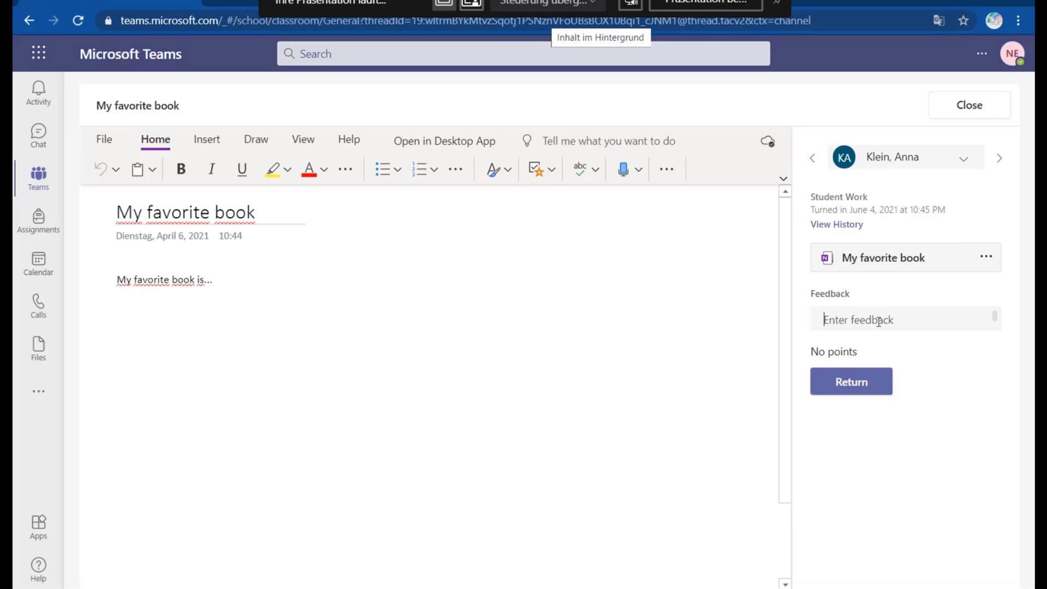
# - Enter the feedback "That's a cool presentation. Please prepare for a live discussion during the next online lesson." and return the work to the student
pyautogui.click(900, 326)
pyautogui.write("That's a cool presentation.")
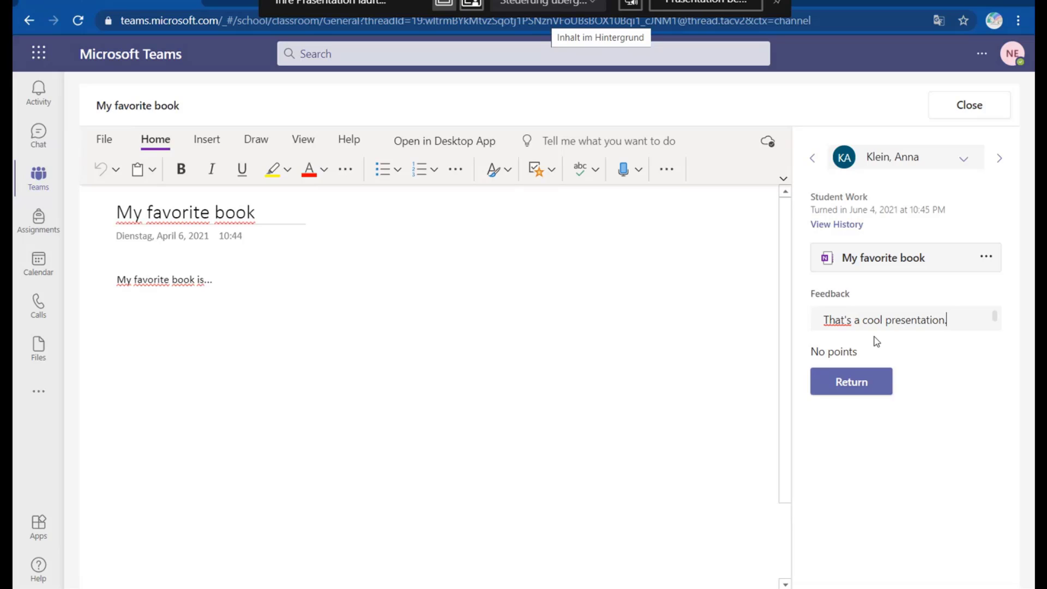
pyautogui.write(' Please prepare fo')
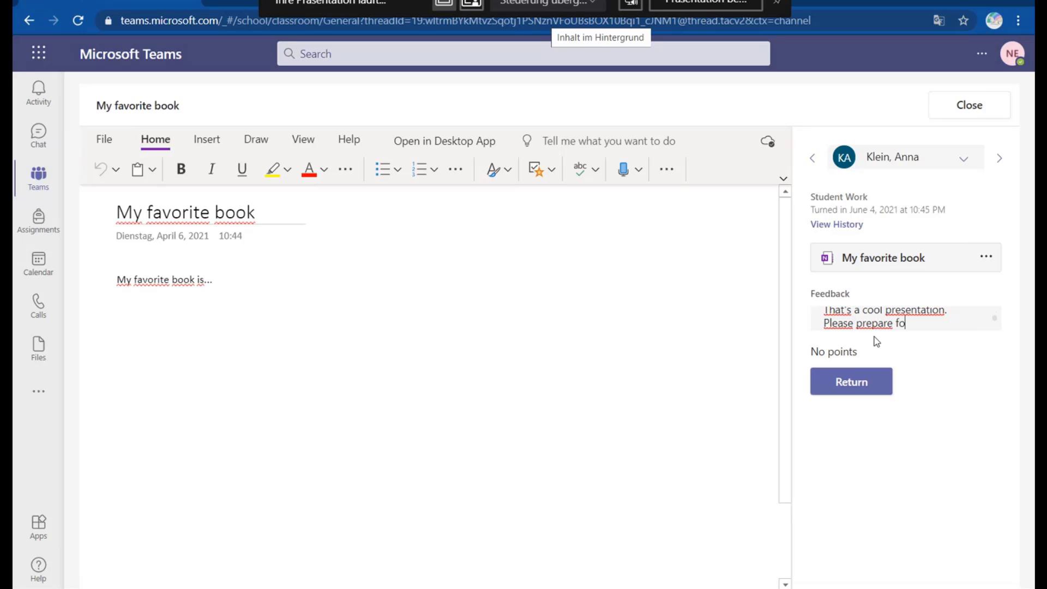
pyautogui.write('r ')
pyautogui.write('a live')
pyautogui.write(' discussio')
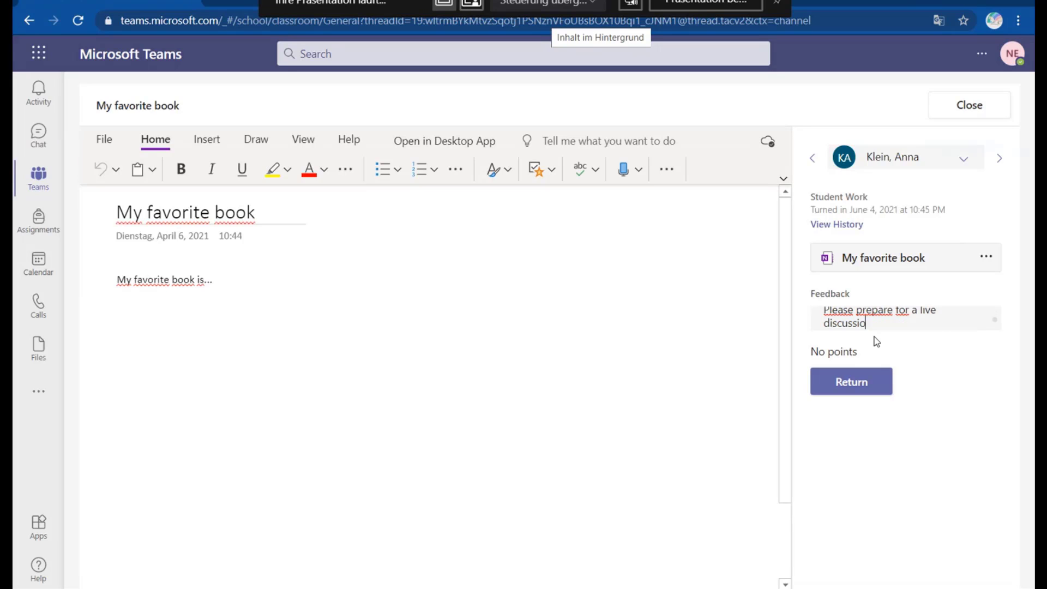
pyautogui.write('n during the next online lesson.')
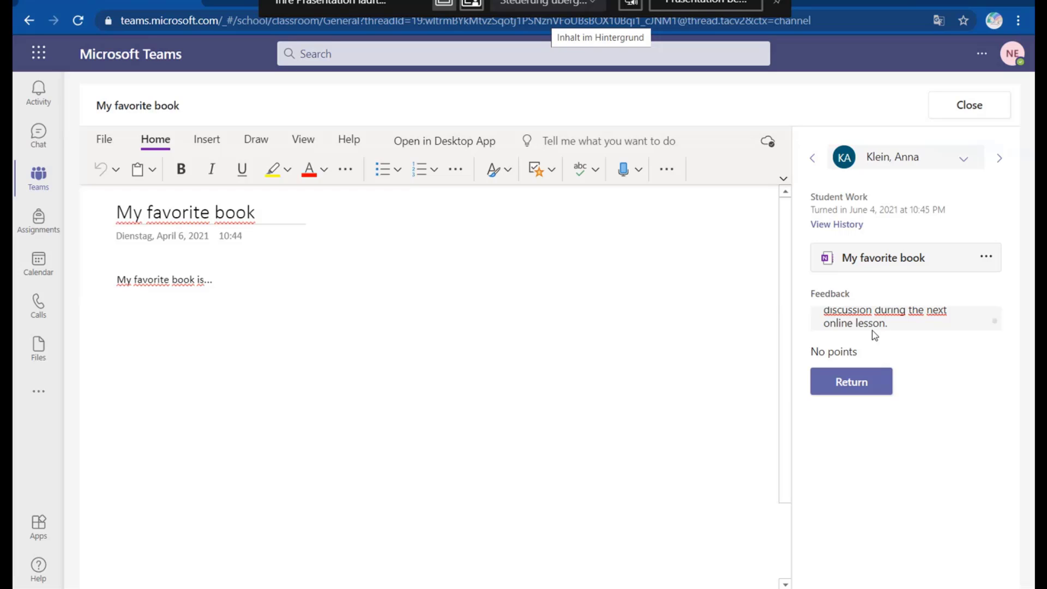
pyautogui.click(864, 390)
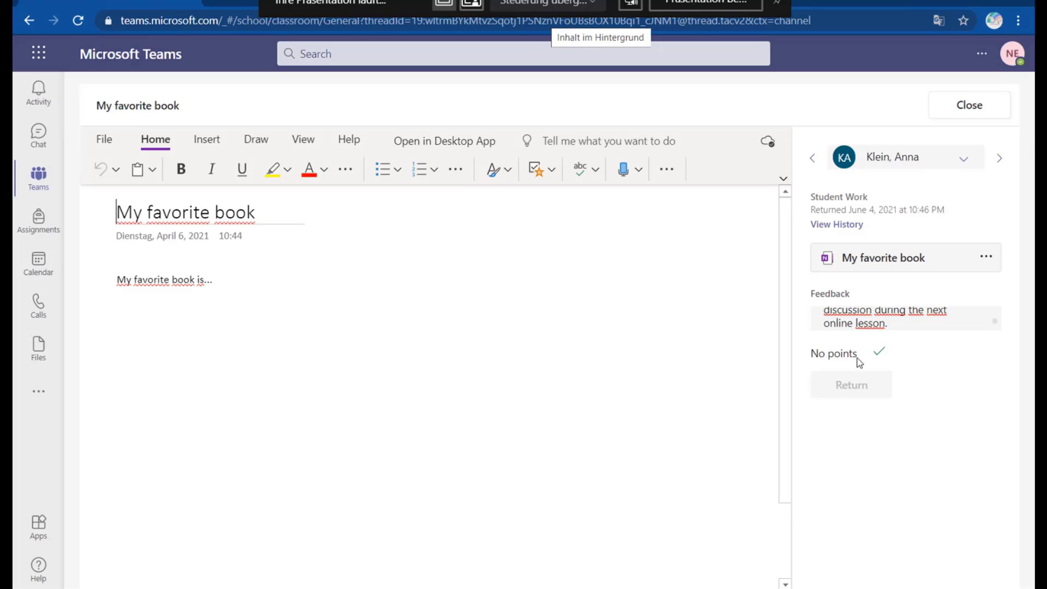
# - Check the points entry and the next student's submission, and view the list of returned work for Present your favorite book
pyautogui.moveTo(812, 355); pyautogui.dragTo(882, 355)
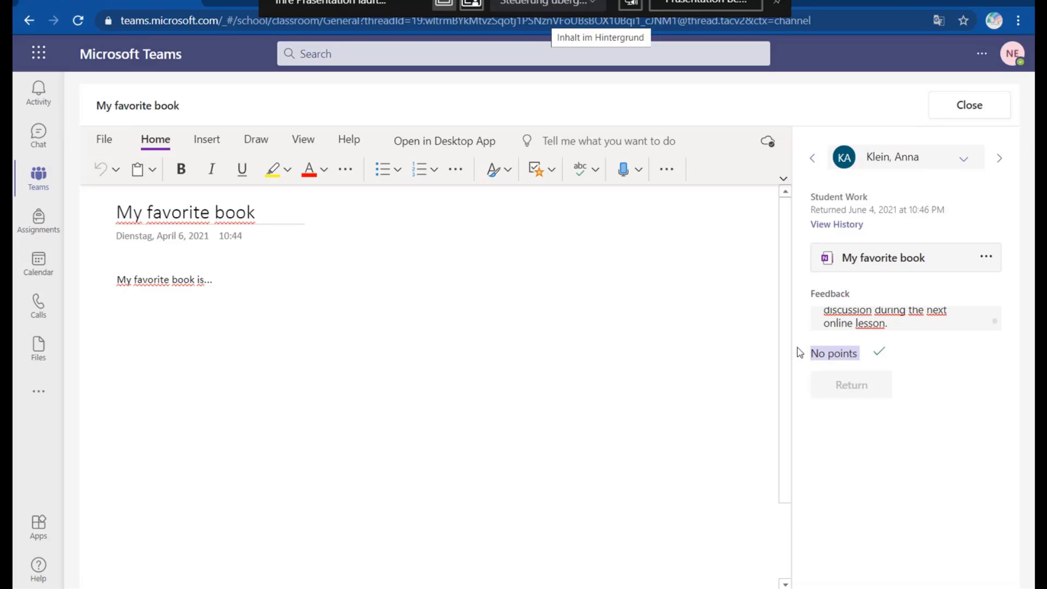
pyautogui.moveTo(879, 356)
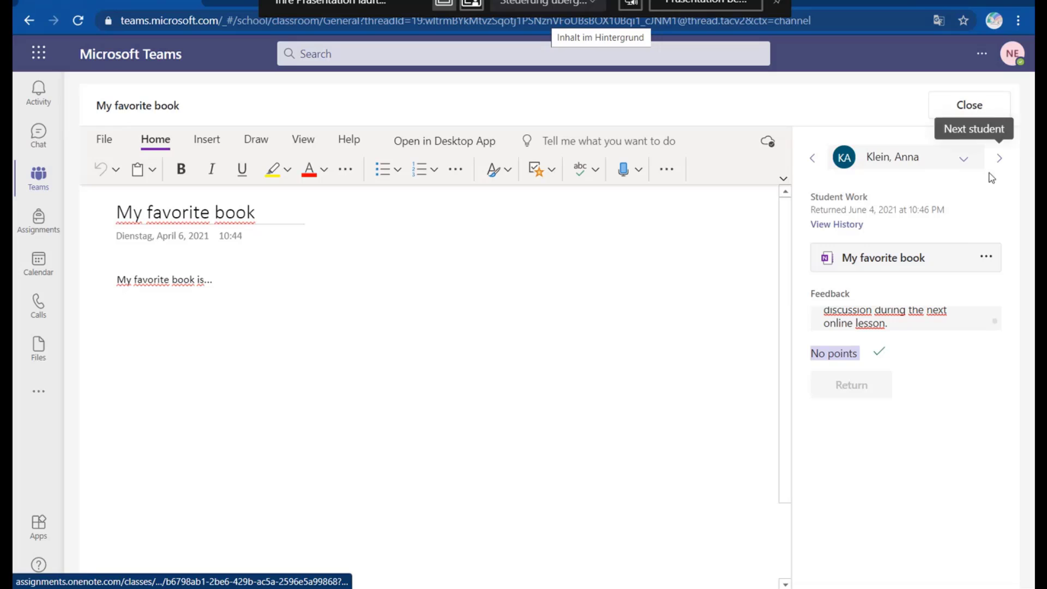
pyautogui.click(954, 159)
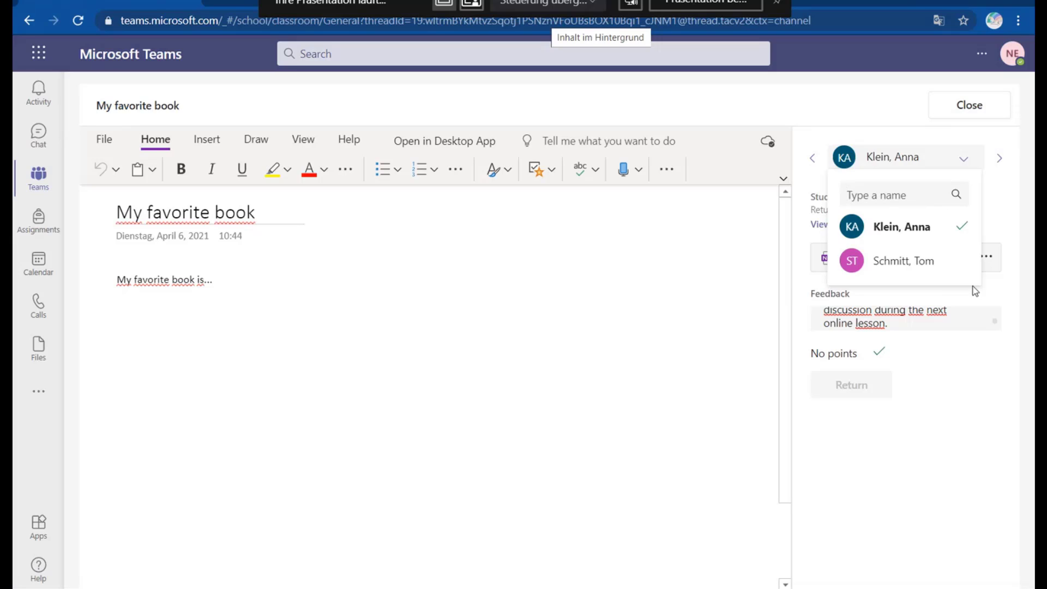
pyautogui.click(1002, 161)
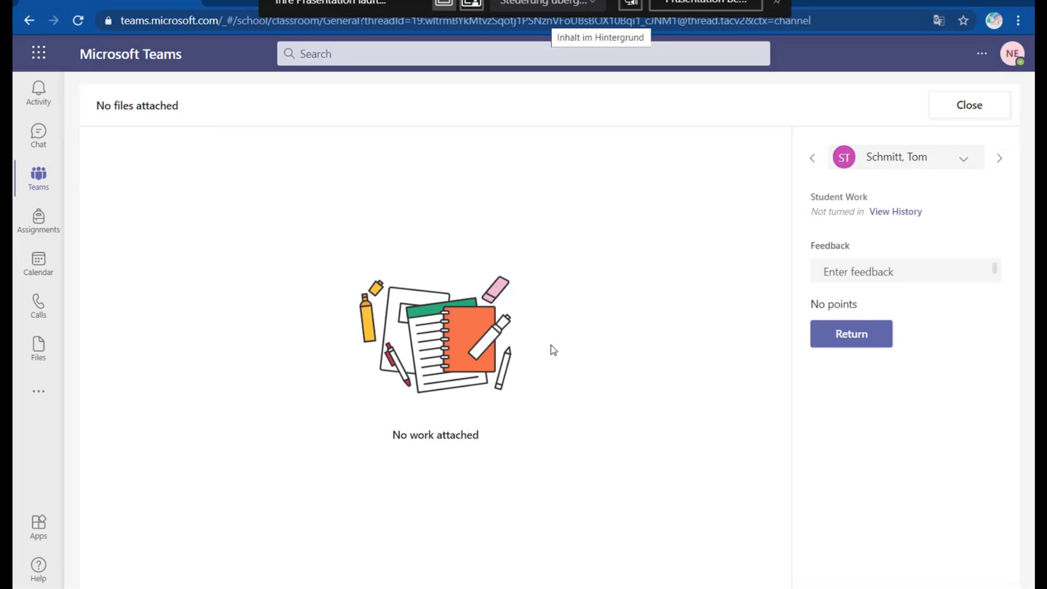
pyautogui.click(949, 111)
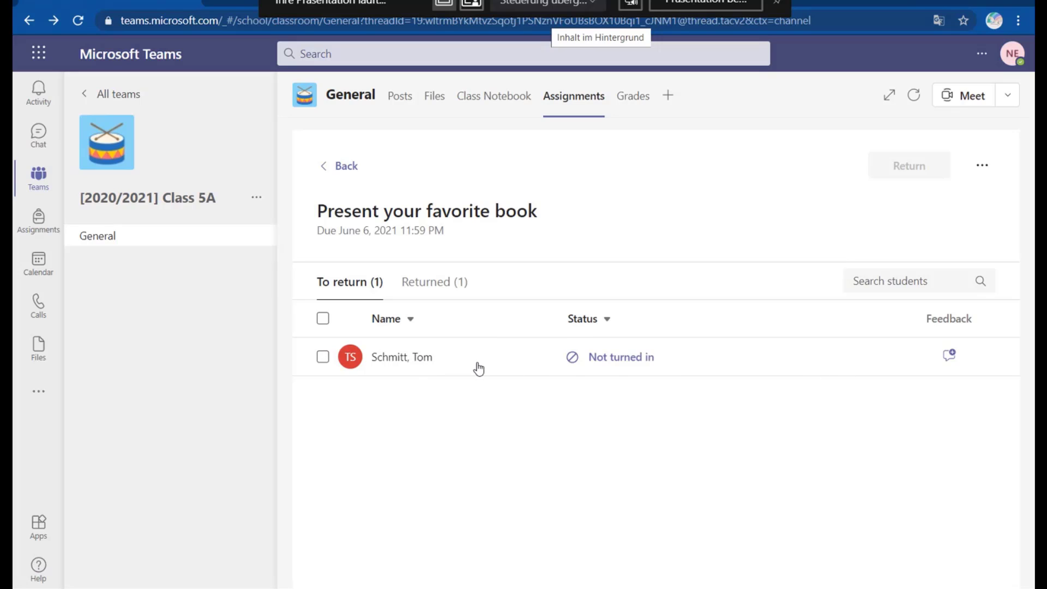
pyautogui.click(434, 286)
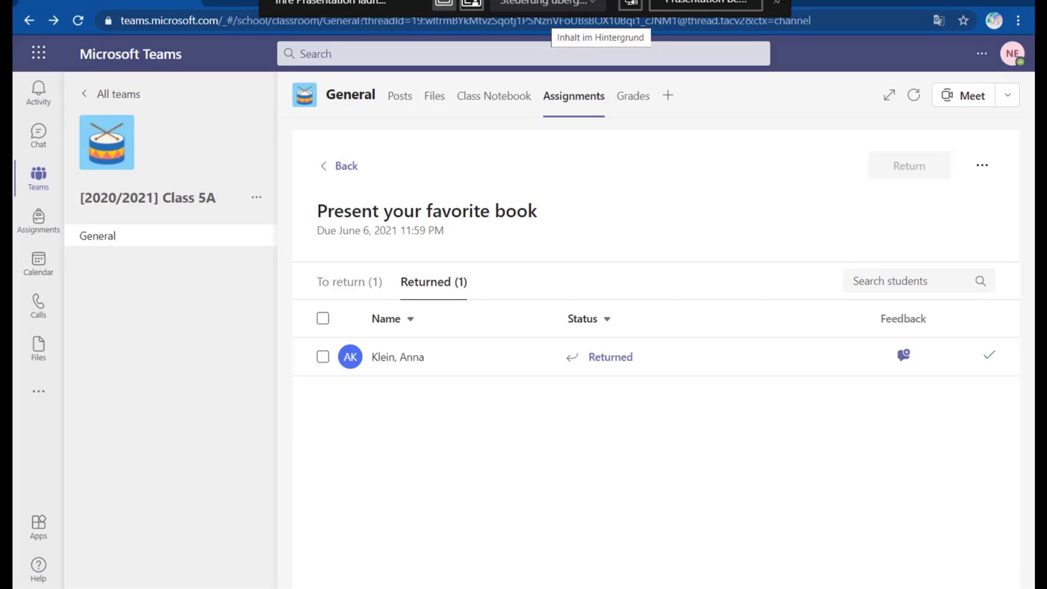
# - In the student's window, open the returned assignment from its activity notification and review the teacher's feedback and points
pyautogui.hotkey('alt', 'Tab')
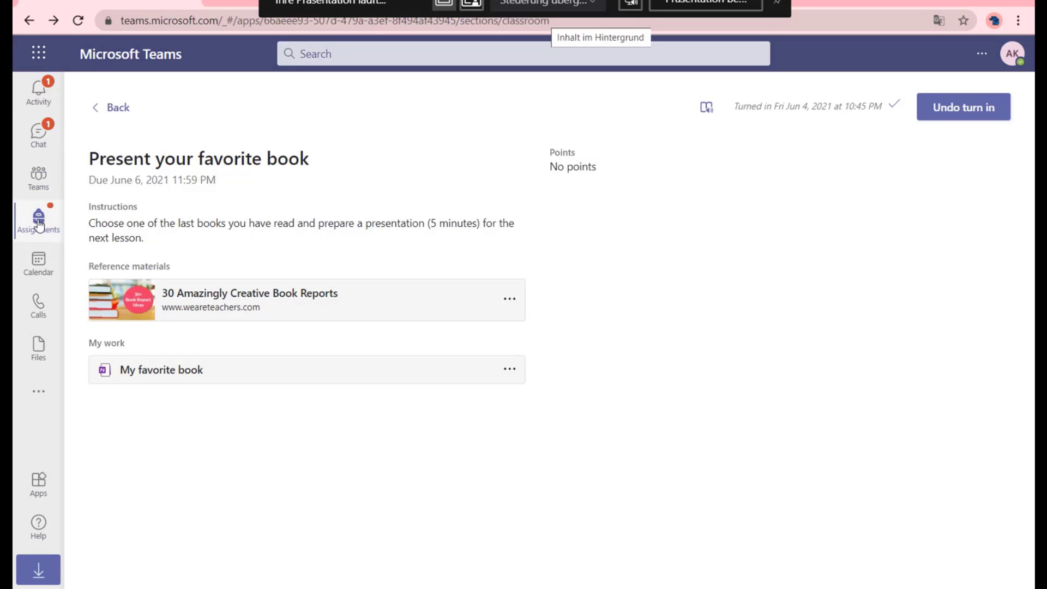
pyautogui.click(42, 90)
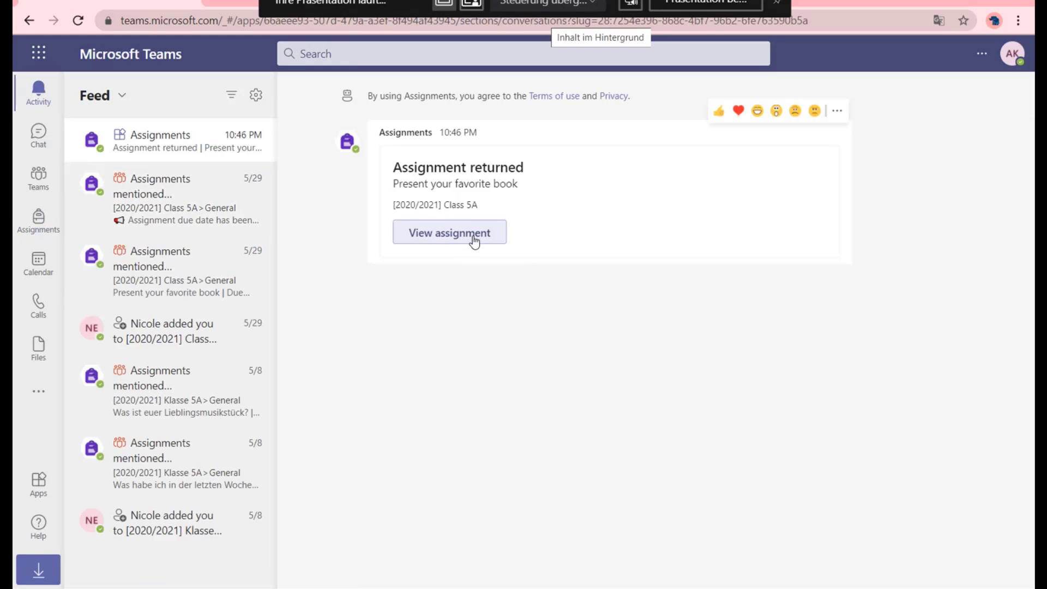
pyautogui.click(474, 242)
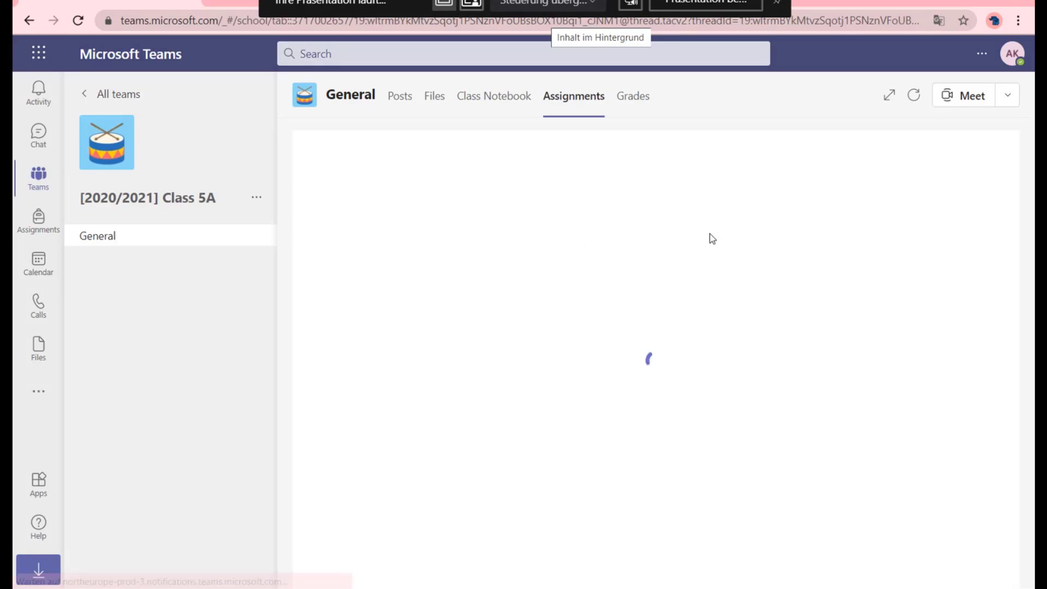
pyautogui.moveTo(656, 209); pyautogui.dragTo(856, 245)
pyautogui.moveTo(657, 287); pyautogui.dragTo(732, 293)
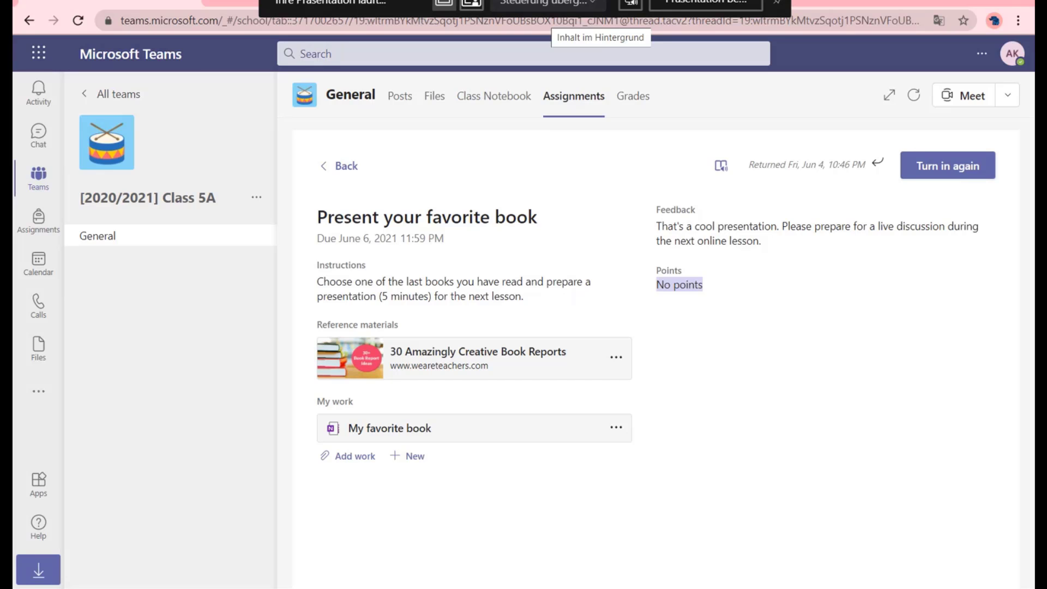
pyautogui.hotkey('alt', 'Tab')
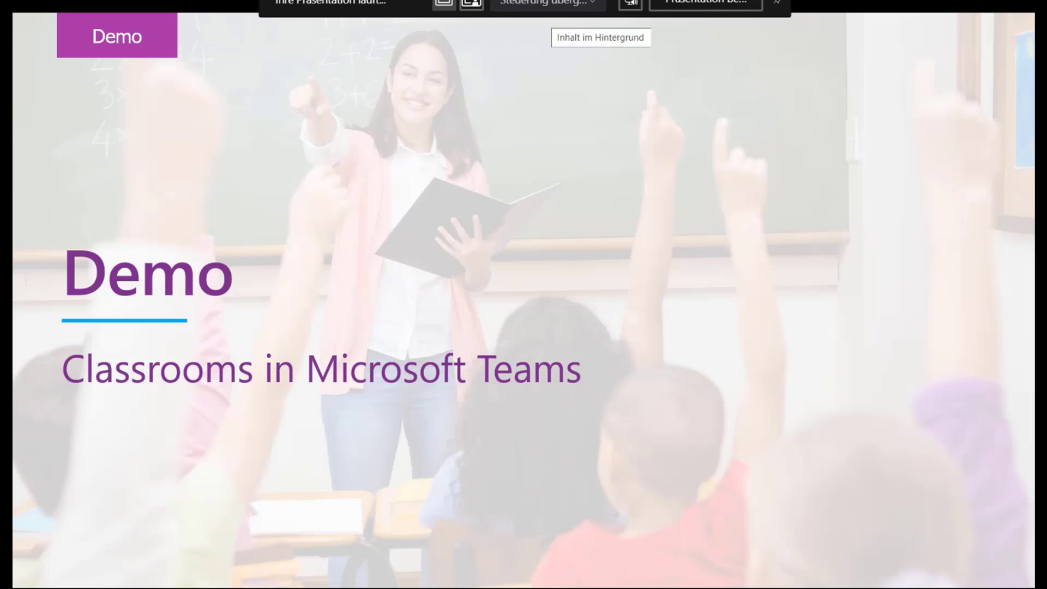